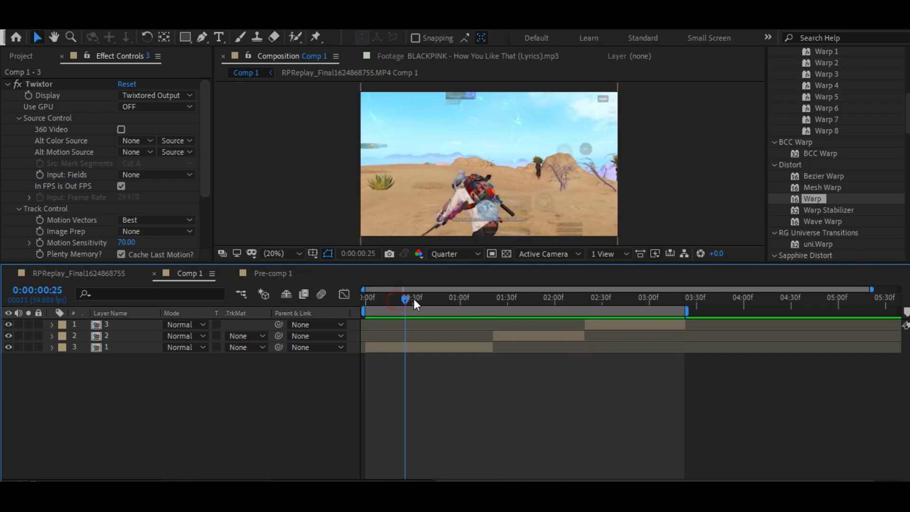
- Keyframe layer 1's scale at 350% on the composition's first frame
{"action": "key", "text": "space"}
{"action": "left_click", "coordinate": [136, 345]}
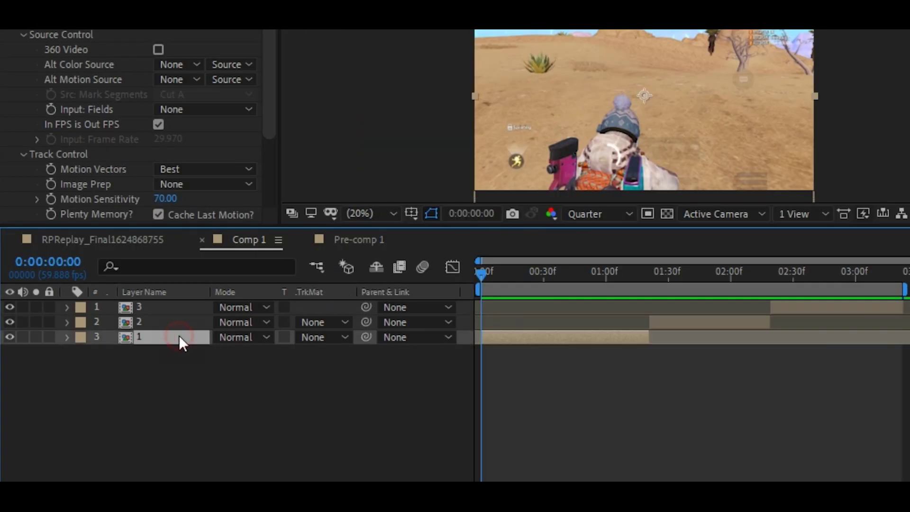
{"action": "key", "text": "s"}
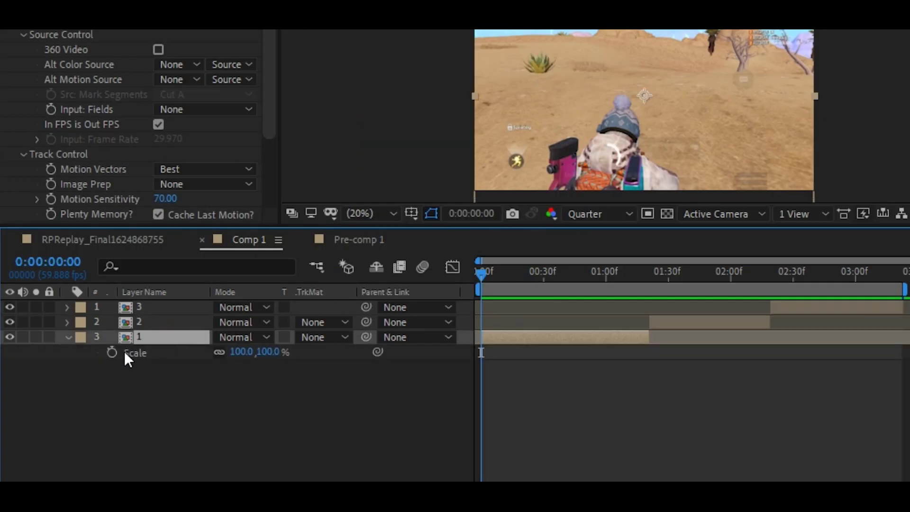
{"action": "left_click", "coordinate": [111, 353]}
{"action": "left_click", "coordinate": [268, 352]}
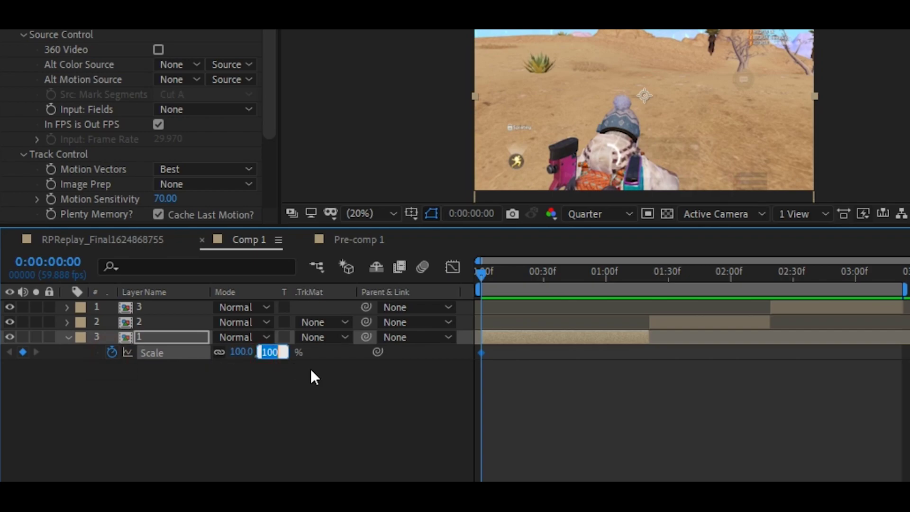
{"action": "left_click", "coordinate": [307, 418]}
- Set layer 1's scale to 100% at 0:00:01:00 as a second keyframe
{"action": "left_click_drag", "start_coordinate": [481, 273], "coordinate": [603, 313]}
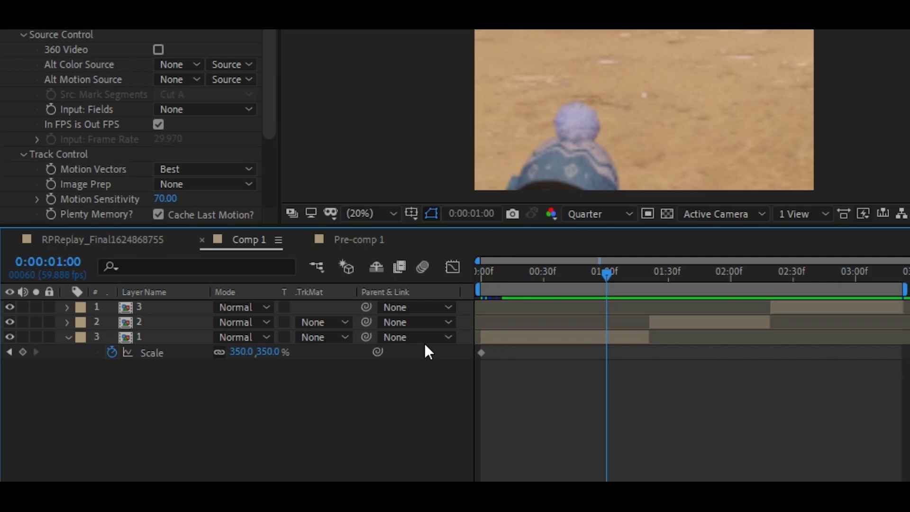
{"action": "left_click", "coordinate": [265, 352]}
{"action": "type", "text": "100"}
{"action": "left_click", "coordinate": [300, 409]}
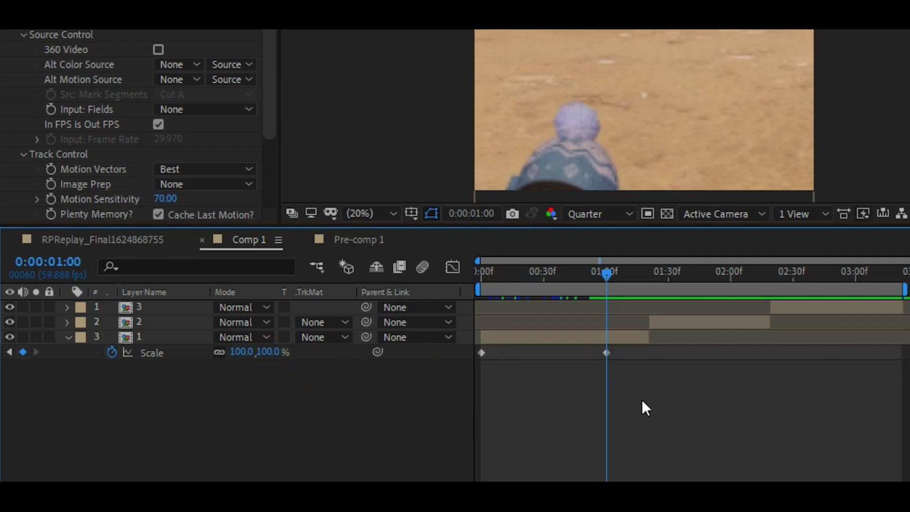
- Ease both scale keyframes of layer 1 and reshape the value curve to fall steeply at first and level off gradually
{"action": "left_click_drag", "start_coordinate": [642, 401], "coordinate": [456, 340]}
{"action": "left_click", "coordinate": [453, 266]}
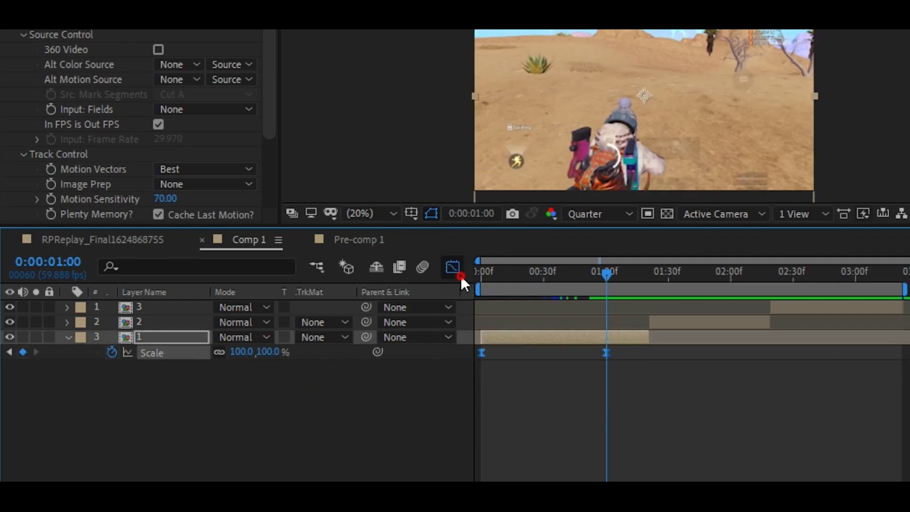
{"action": "left_click_drag", "start_coordinate": [698, 413], "coordinate": [527, 476]}
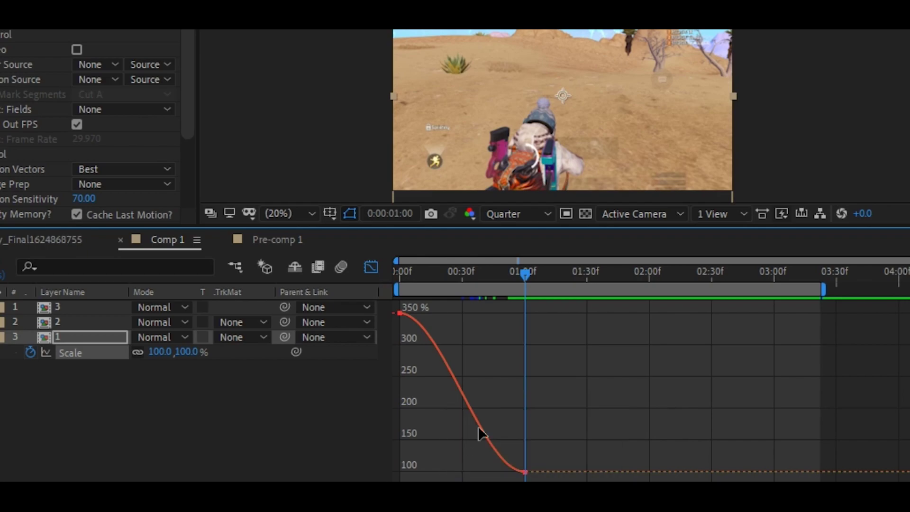
{"action": "left_click_drag", "start_coordinate": [554, 407], "coordinate": [509, 481]}
{"action": "left_click_drag", "start_coordinate": [428, 333], "coordinate": [386, 468]}
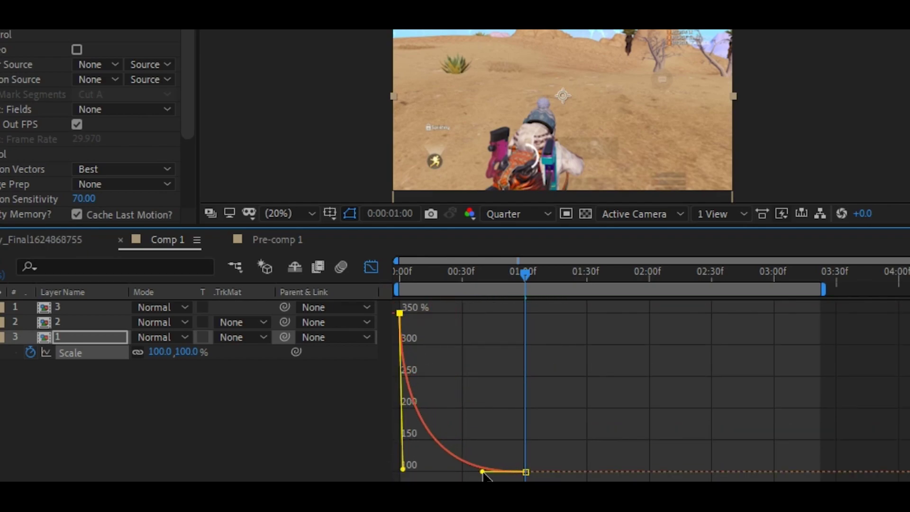
{"action": "left_click_drag", "start_coordinate": [482, 472], "coordinate": [415, 472]}
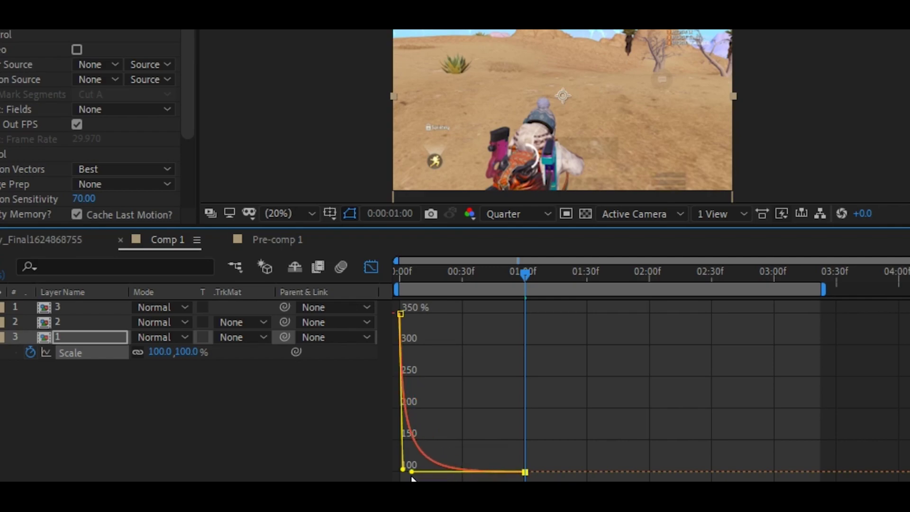
{"action": "left_click", "coordinate": [380, 267]}
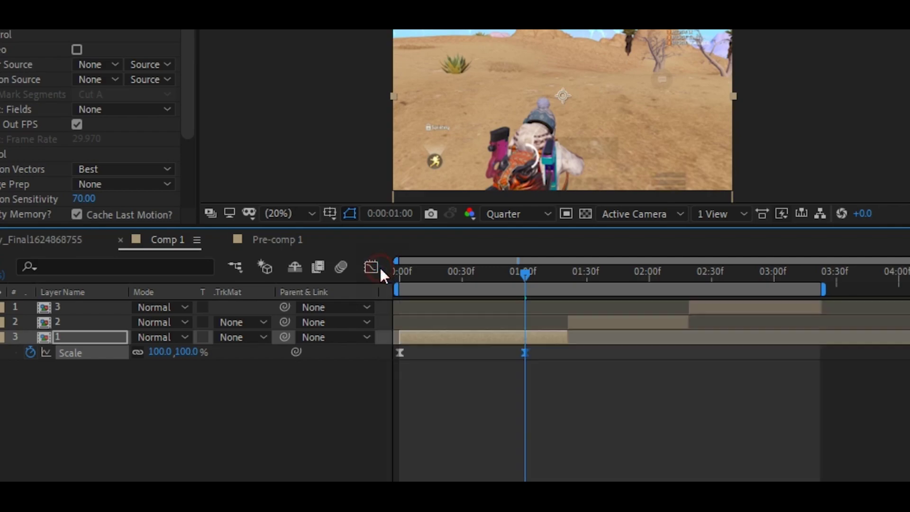
- Reveal layer 3's keyframes, go to the layer's start at 0:00:02:19, and collapse them again
{"action": "left_click_drag", "start_coordinate": [610, 378], "coordinate": [386, 320]}
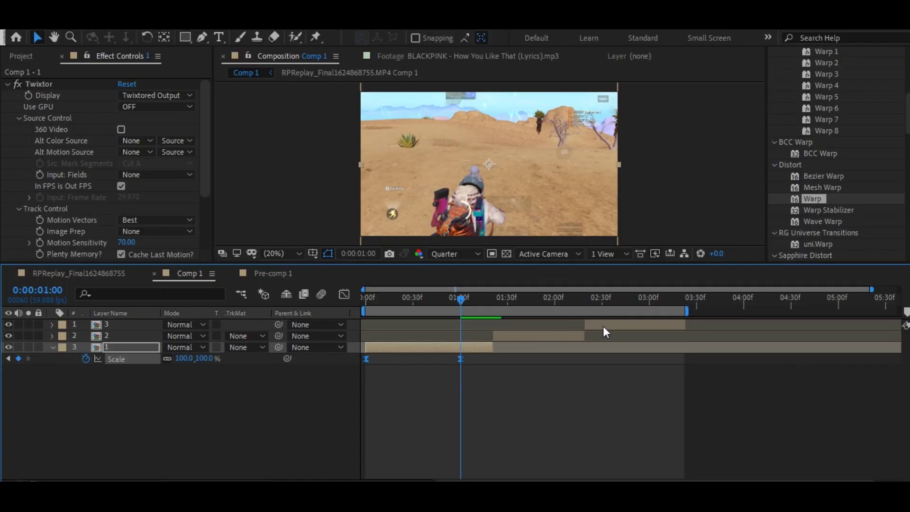
{"action": "left_click", "coordinate": [603, 326]}
{"action": "key", "text": "u"}
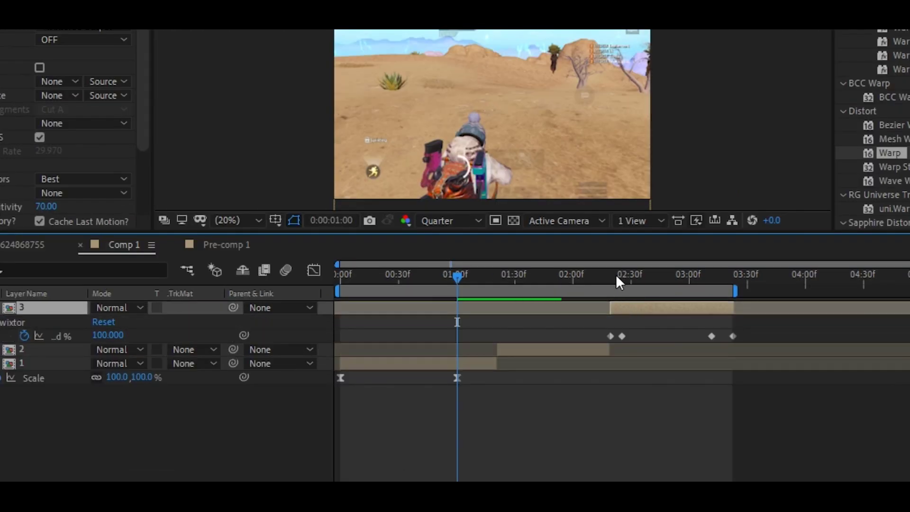
{"action": "left_click", "coordinate": [585, 298]}
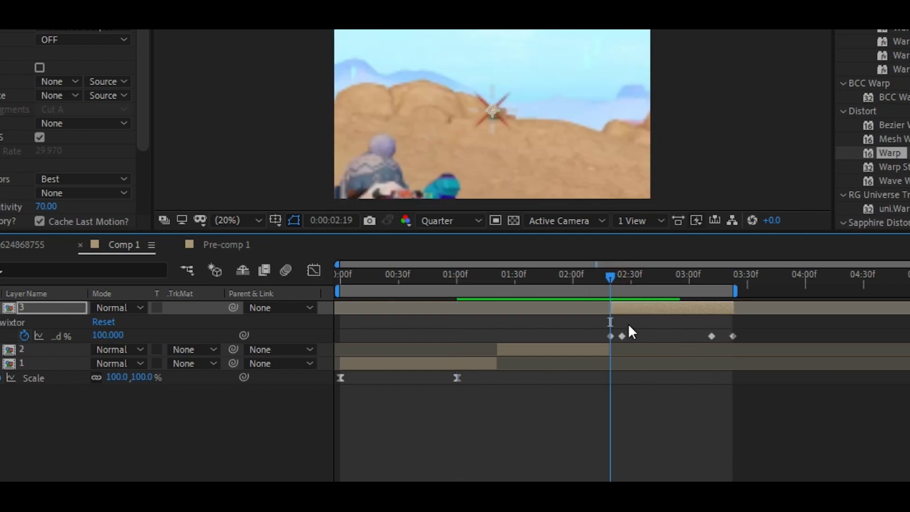
{"action": "key", "text": "u"}
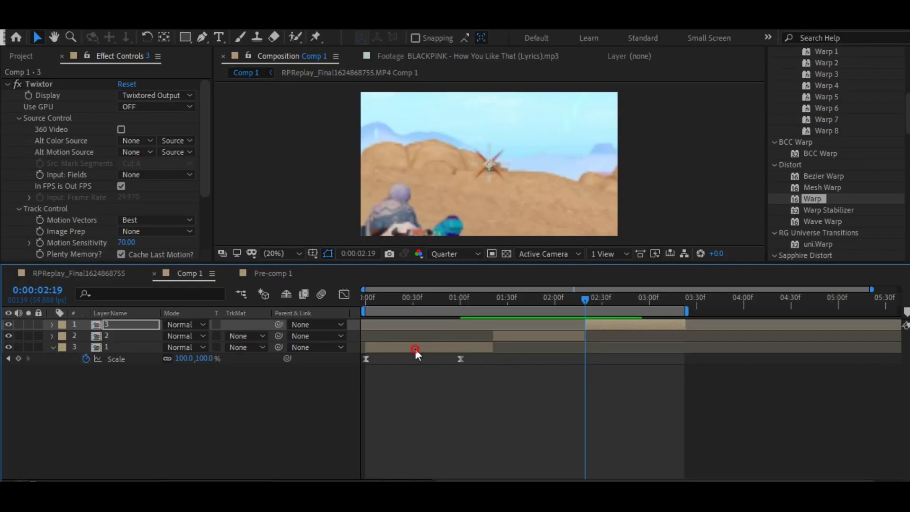
- Collapse layer 1's keyframes and preview the composition from the first frame
{"action": "left_click", "coordinate": [400, 364]}
{"action": "key", "text": "u"}
{"action": "left_click_drag", "start_coordinate": [407, 276], "coordinate": [340, 279]}
{"action": "key", "text": "space"}
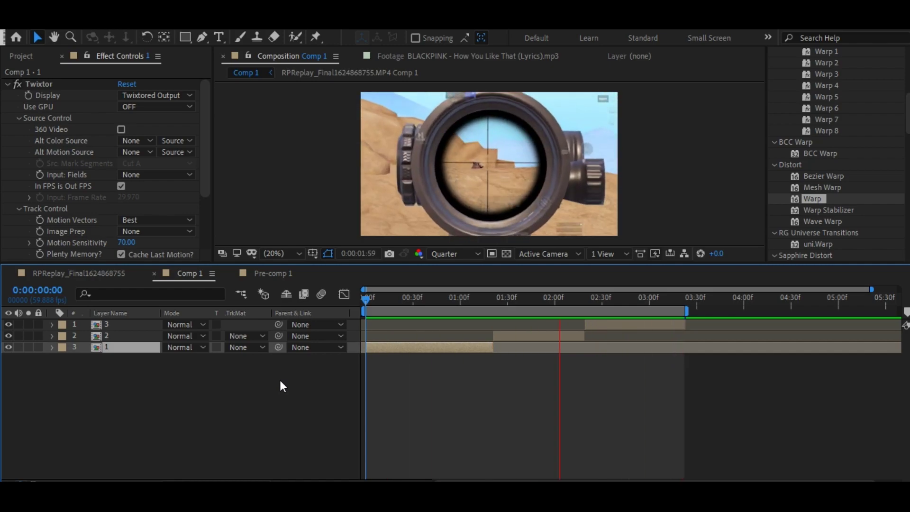
- Add an adjustment layer directly above layer 1 and rename it "blur"
{"action": "left_click_drag", "start_coordinate": [423, 298], "coordinate": [330, 305]}
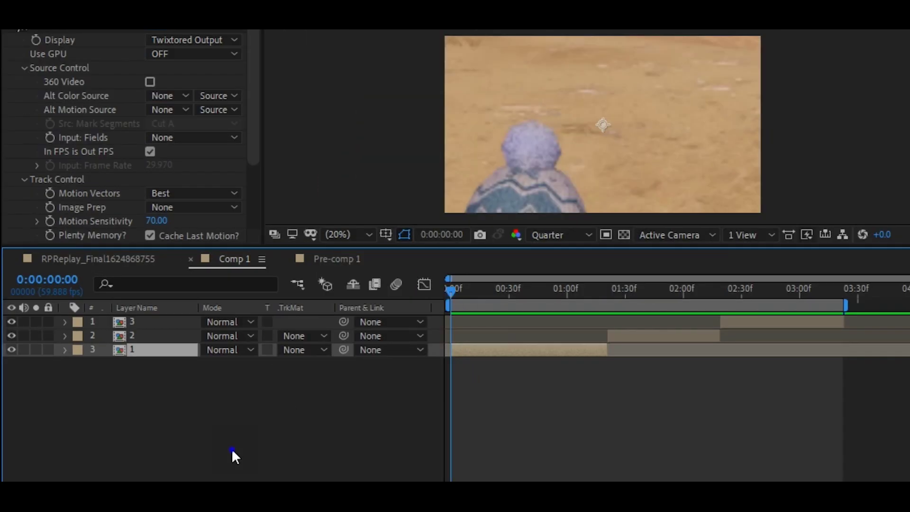
{"action": "right_click", "coordinate": [231, 449]}
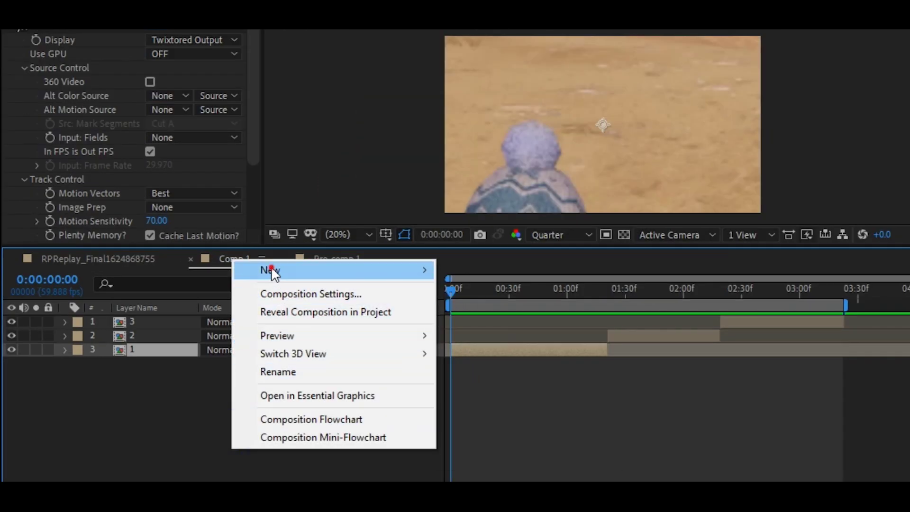
{"action": "mouse_move", "coordinate": [271, 266]}
{"action": "left_click", "coordinate": [496, 403]}
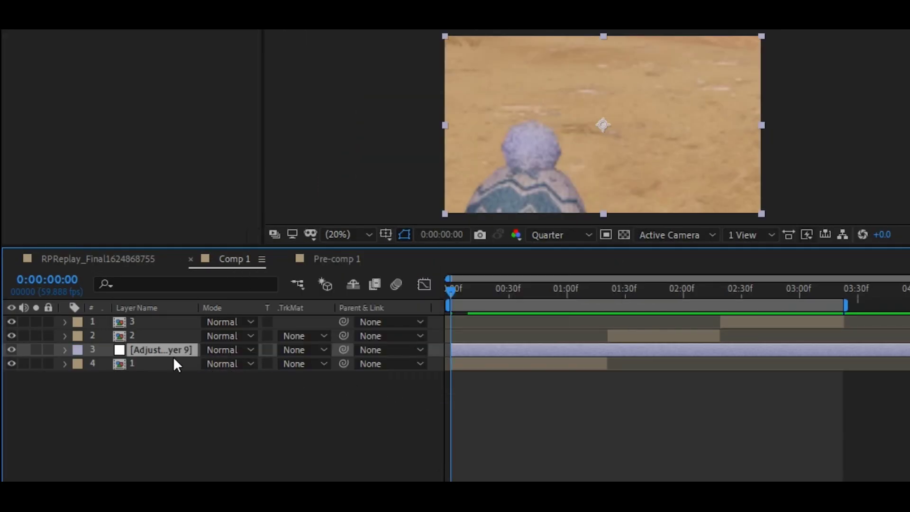
{"action": "key", "text": "Return"}
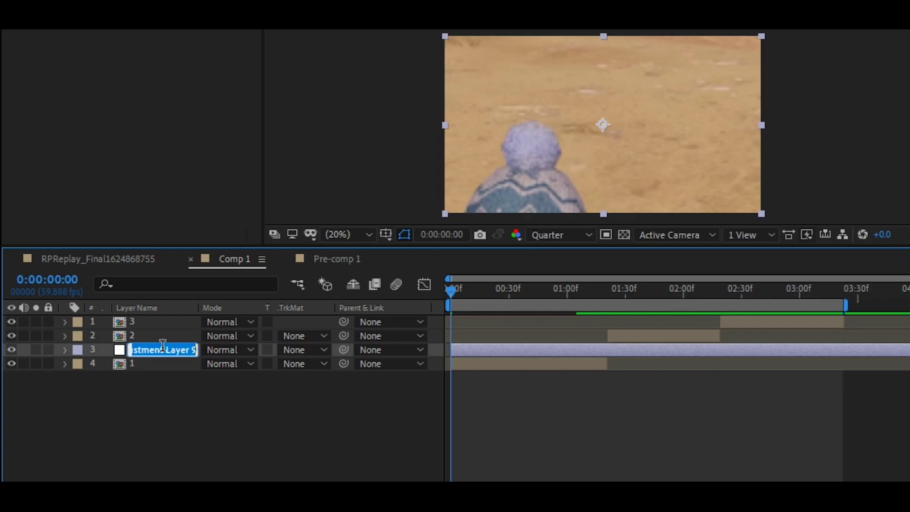
{"action": "type", "text": "blur"}
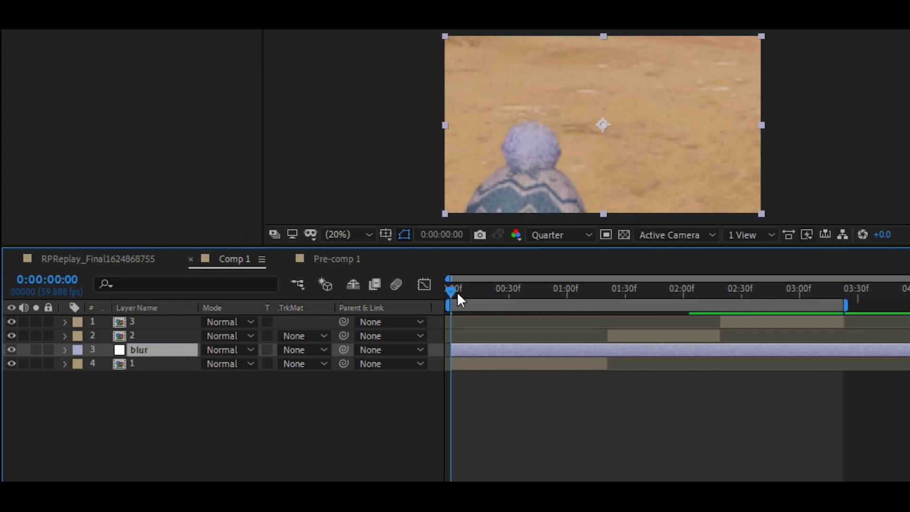
- Split the blur layer at 0:00:00:20 and delete the part after that frame
{"action": "left_click_drag", "start_coordinate": [457, 292], "coordinate": [493, 362]}
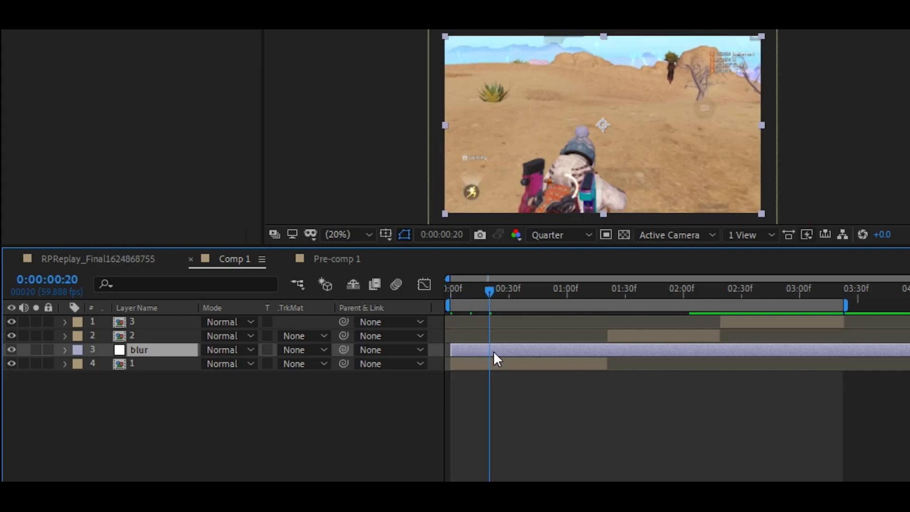
{"action": "key", "text": "ctrl+shift+d"}
{"action": "key", "text": "Delete"}
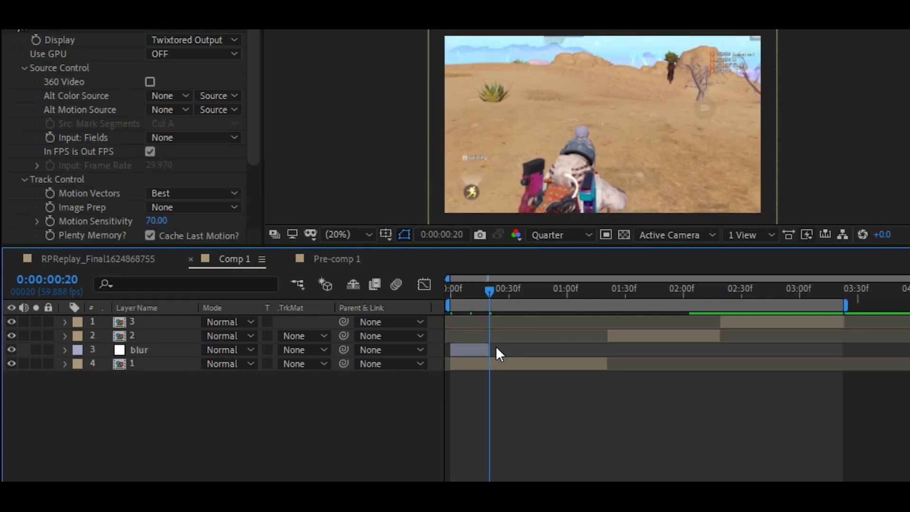
{"action": "left_click", "coordinate": [479, 353]}
- Find the blur effects and apply Gaussian Blur to the blur adjustment layer
{"action": "left_click_drag", "start_coordinate": [491, 288], "coordinate": [431, 294]}
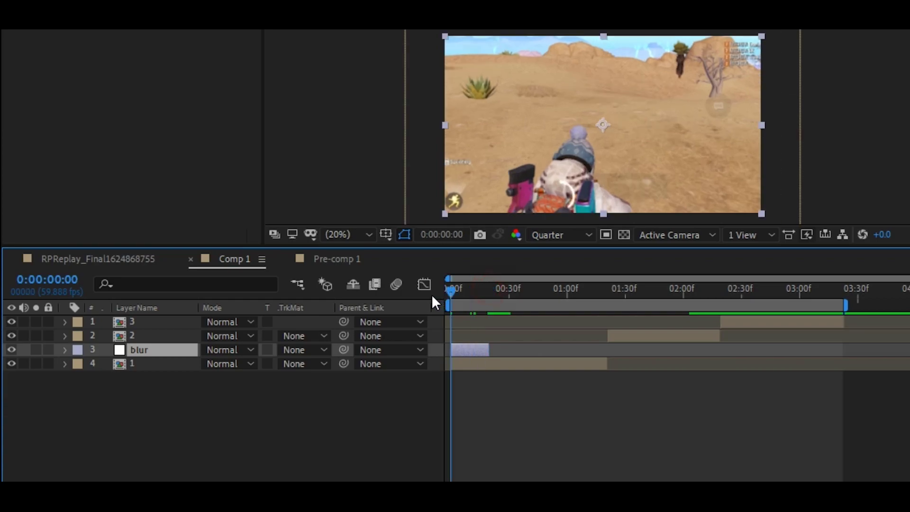
{"action": "key", "text": "equal"}
{"action": "key", "text": "equal"}
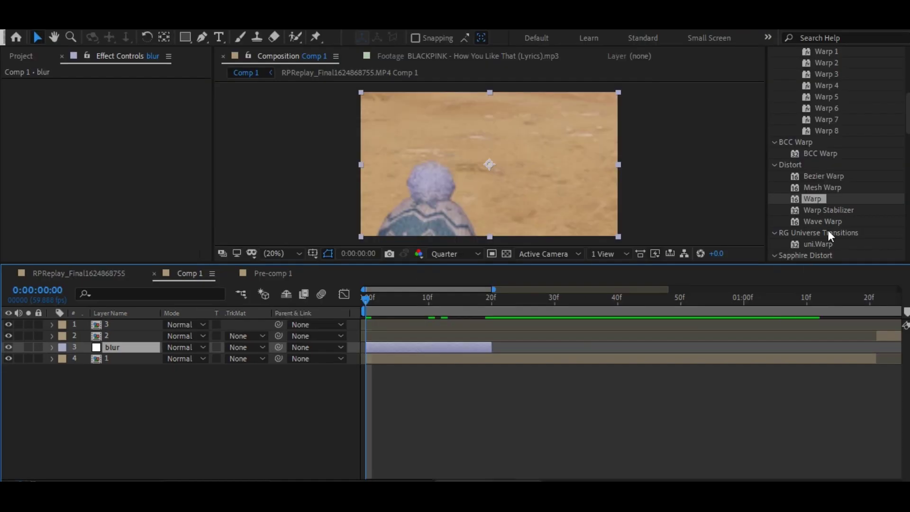
{"action": "scroll", "coordinate": [839, 151], "scroll_direction": "up", "scroll_amount": 3}
{"action": "scroll", "coordinate": [839, 142], "scroll_direction": "up", "scroll_amount": 1}
{"action": "double_click", "coordinate": [829, 75]}
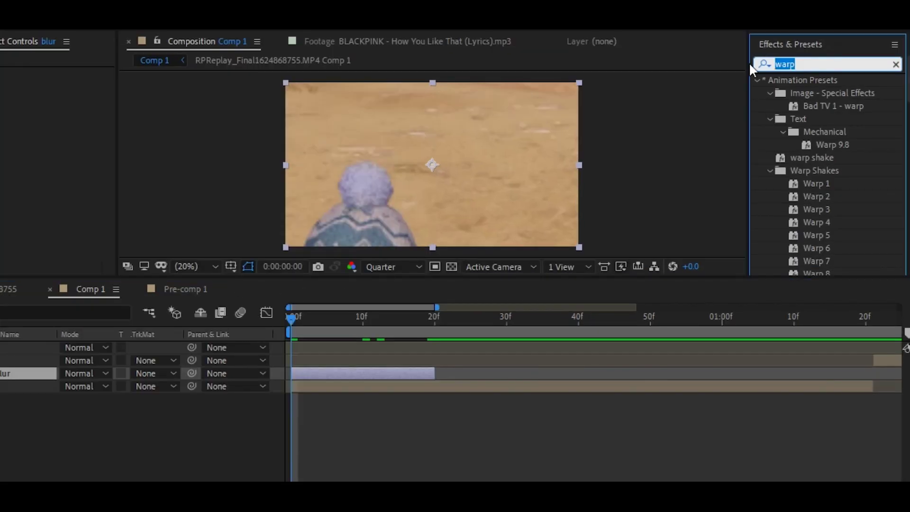
{"action": "type", "text": "blur"}
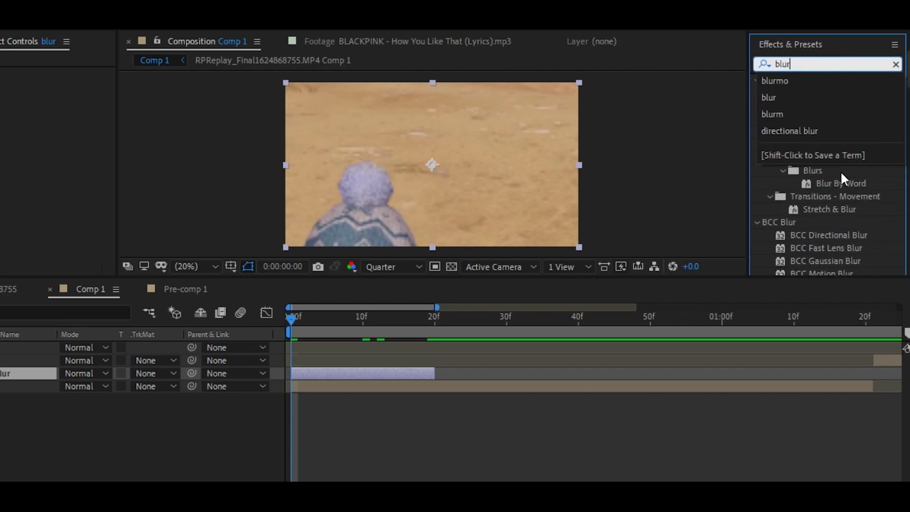
{"action": "scroll", "coordinate": [840, 171], "scroll_direction": "down", "scroll_amount": 12}
{"action": "left_click_drag", "start_coordinate": [833, 183], "coordinate": [376, 370]}
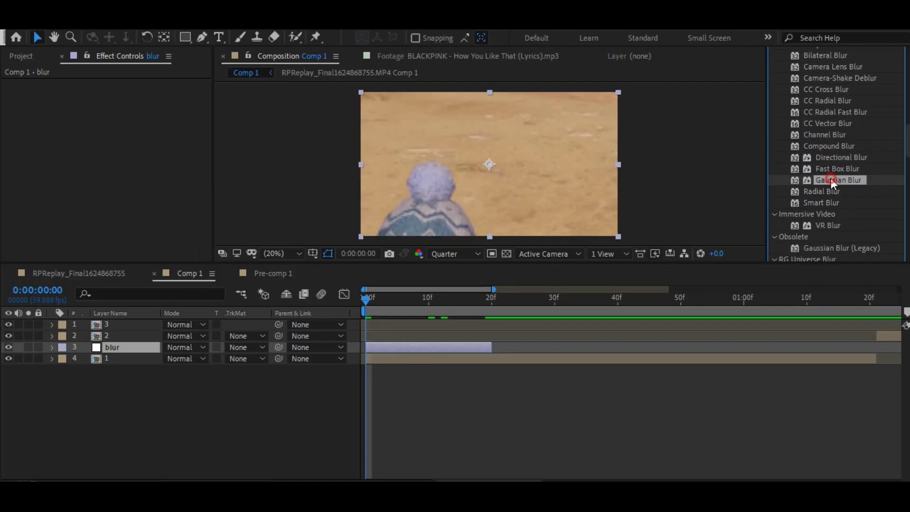
- Keyframe the Gaussian Blur's Blurriness at 0 on the first frame and at 22 on 0:00:00:10
{"action": "left_click_drag", "start_coordinate": [439, 347], "coordinate": [436, 346]}
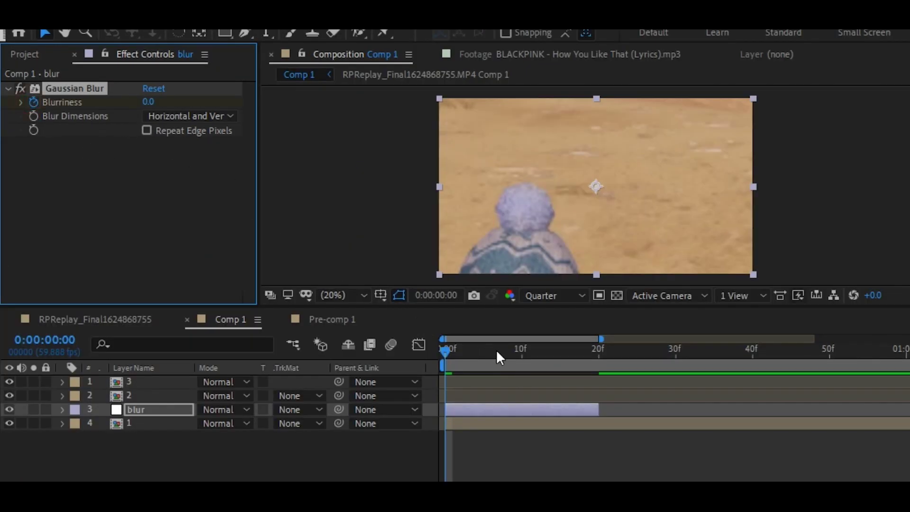
{"action": "left_click_drag", "start_coordinate": [496, 349], "coordinate": [522, 356]}
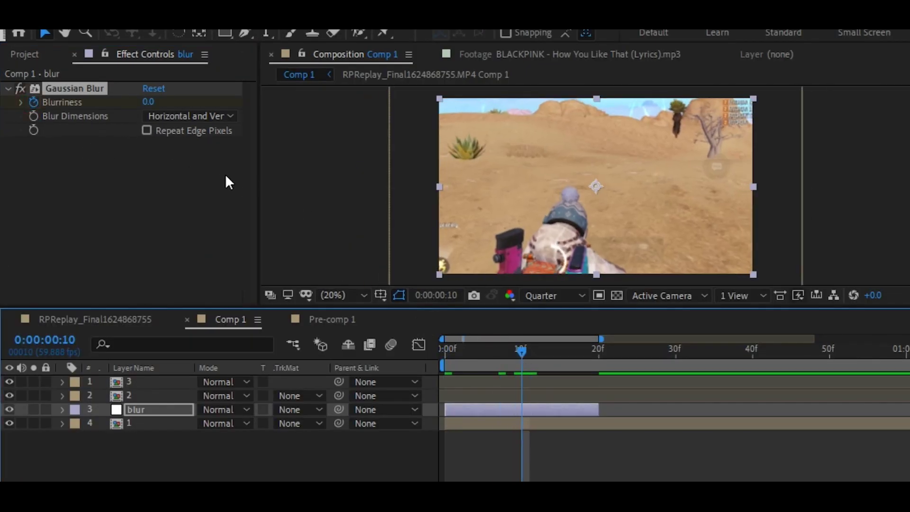
{"action": "left_click", "coordinate": [152, 103]}
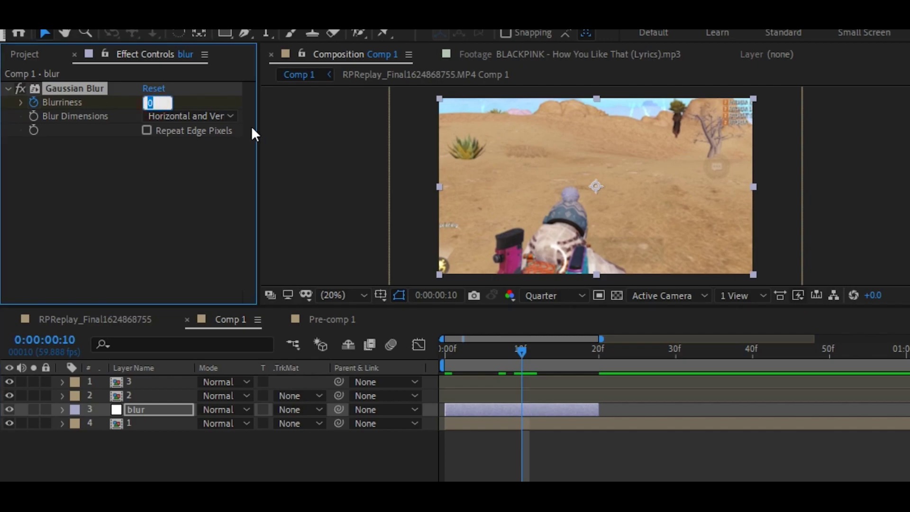
{"action": "type", "text": "22"}
{"action": "left_click", "coordinate": [161, 213]}
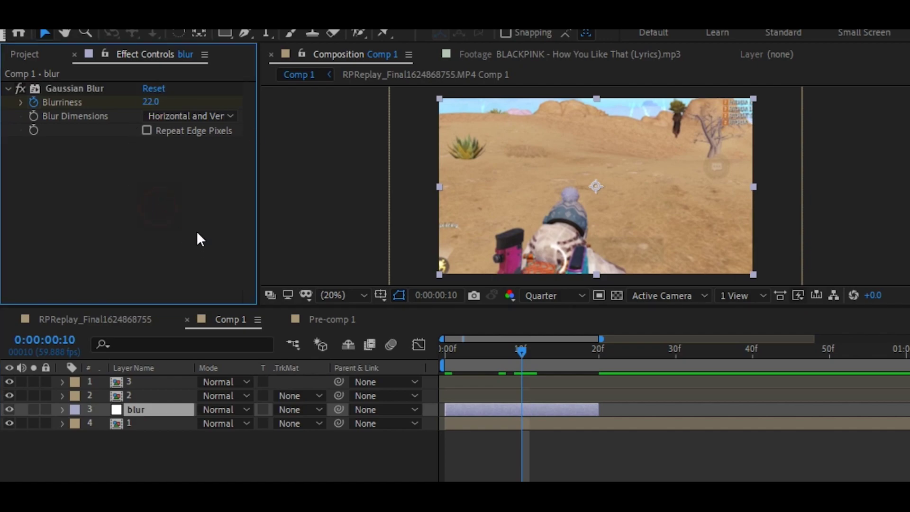
- Turn on Repeat Edge Pixels for the Gaussian Blur and set its Blurriness to 0 at 0:00:00:19
{"action": "left_click", "coordinate": [147, 131]}
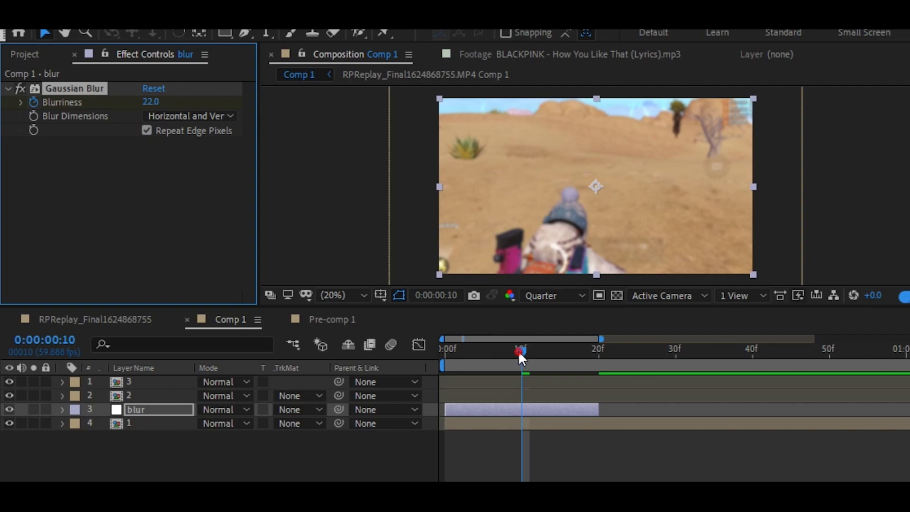
{"action": "left_click_drag", "start_coordinate": [519, 351], "coordinate": [585, 377]}
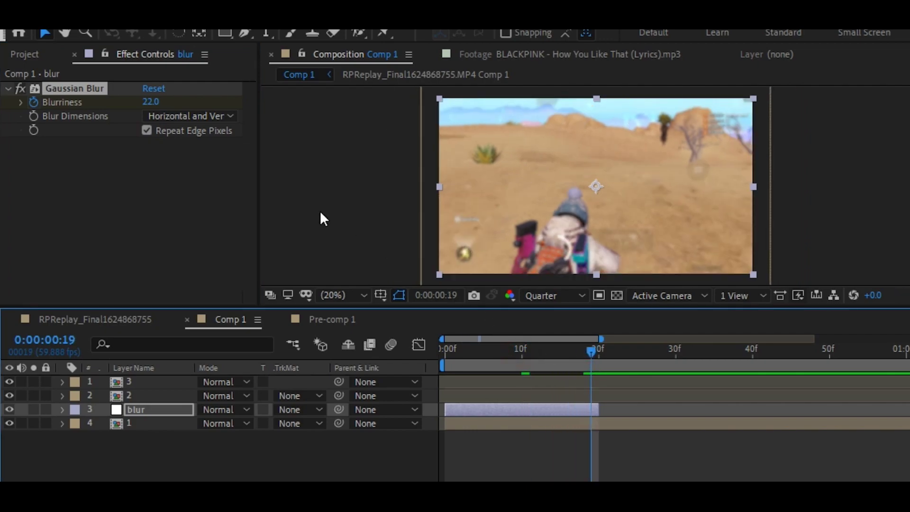
{"action": "left_click", "coordinate": [147, 103]}
{"action": "type", "text": "0"}
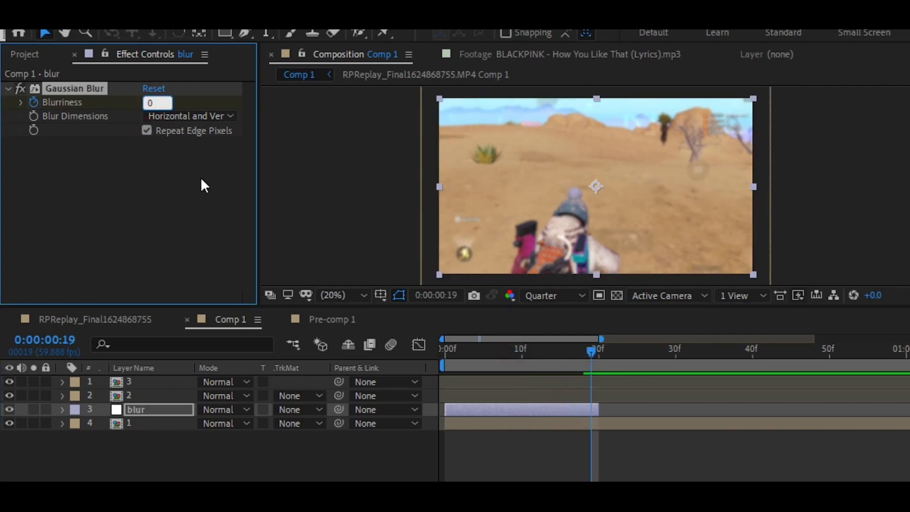
{"action": "left_click", "coordinate": [201, 177]}
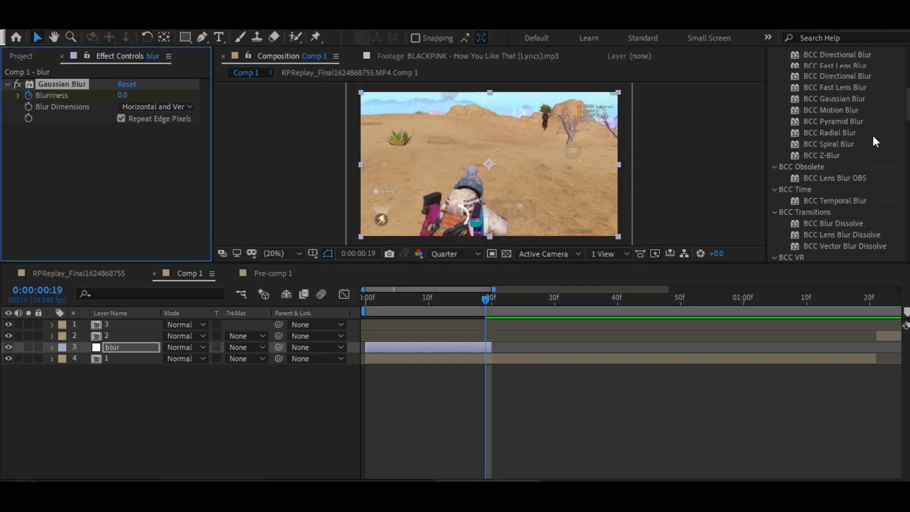
- Search the effects for "blurmo" and apply S_BlurMoCurves to the blur adjustment layer
{"action": "scroll", "coordinate": [867, 136], "scroll_direction": "up", "scroll_amount": 10}
{"action": "left_click", "coordinate": [782, 122]}
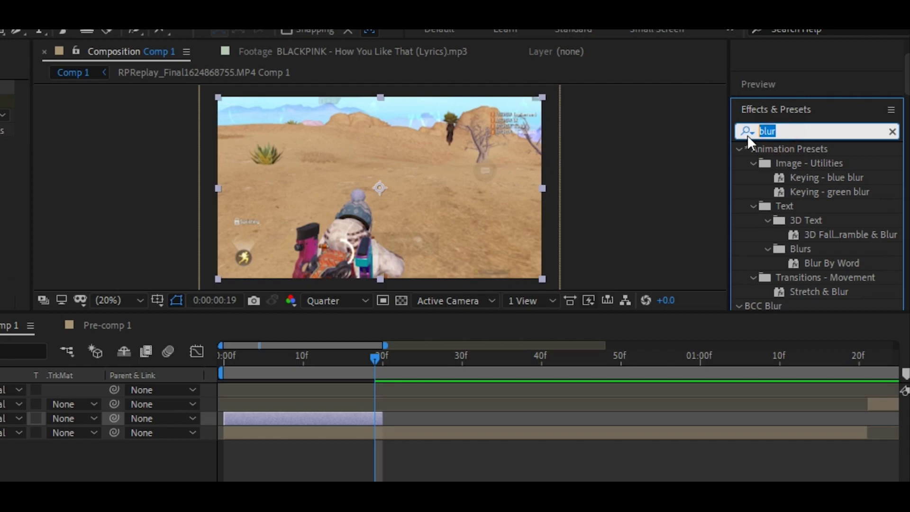
{"action": "type", "text": "blurmo"}
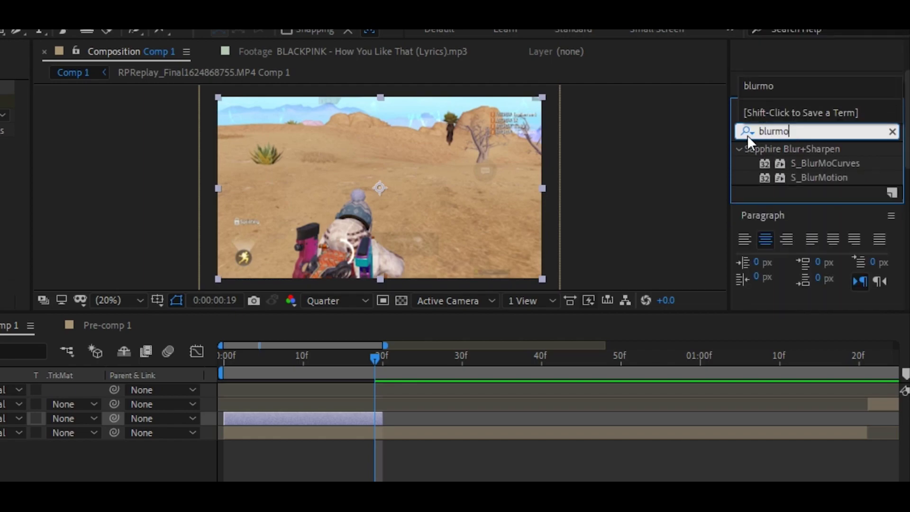
{"action": "left_click_drag", "start_coordinate": [798, 162], "coordinate": [289, 419]}
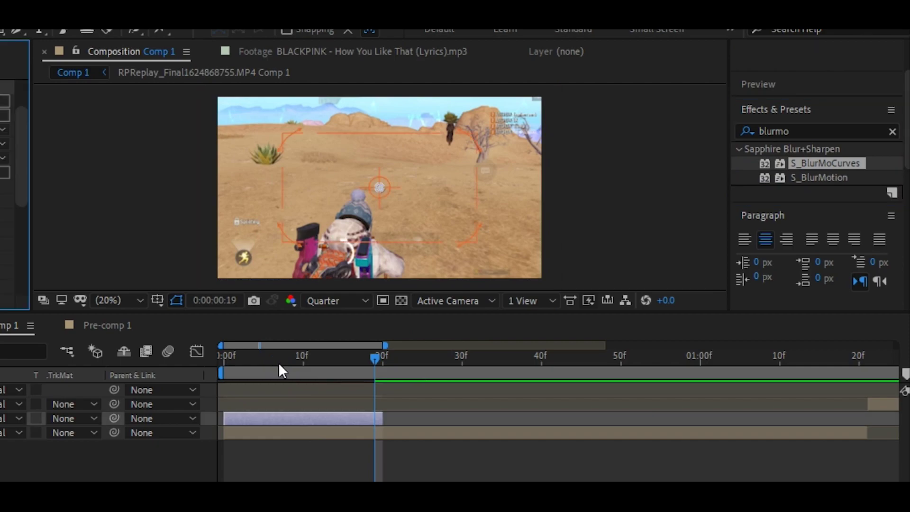
- Keyframe the S_BlurMoCurves Brightness at 1 on the first frame and at 1.2 on 0:00:00:10
{"action": "left_click_drag", "start_coordinate": [279, 363], "coordinate": [220, 363]}
{"action": "left_click_drag", "start_coordinate": [202, 176], "coordinate": [198, 220]}
{"action": "left_click", "coordinate": [22, 162]}
{"action": "left_click", "coordinate": [33, 170]}
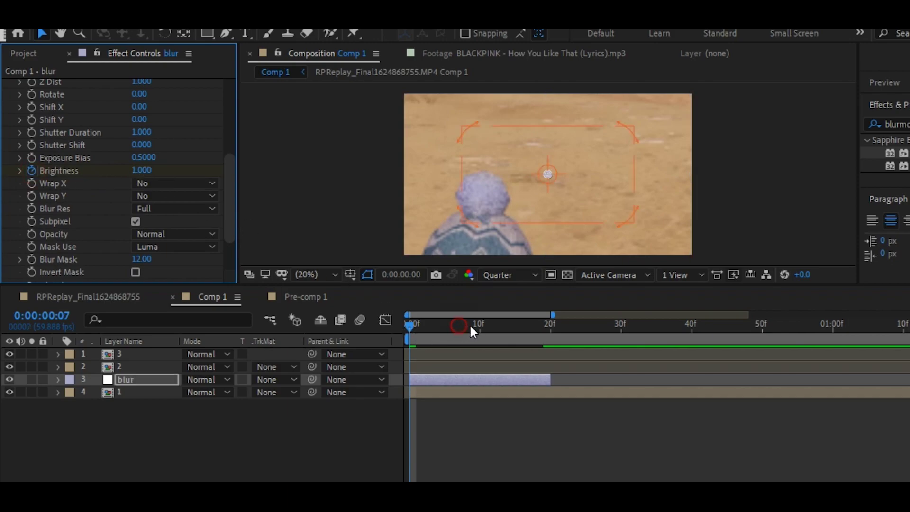
{"action": "left_click_drag", "start_coordinate": [470, 327], "coordinate": [476, 326]}
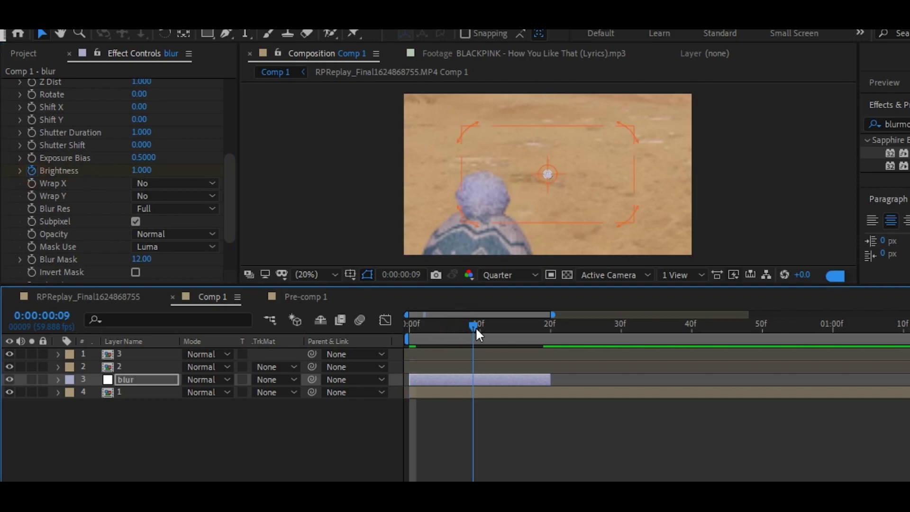
{"action": "left_click", "coordinate": [141, 171]}
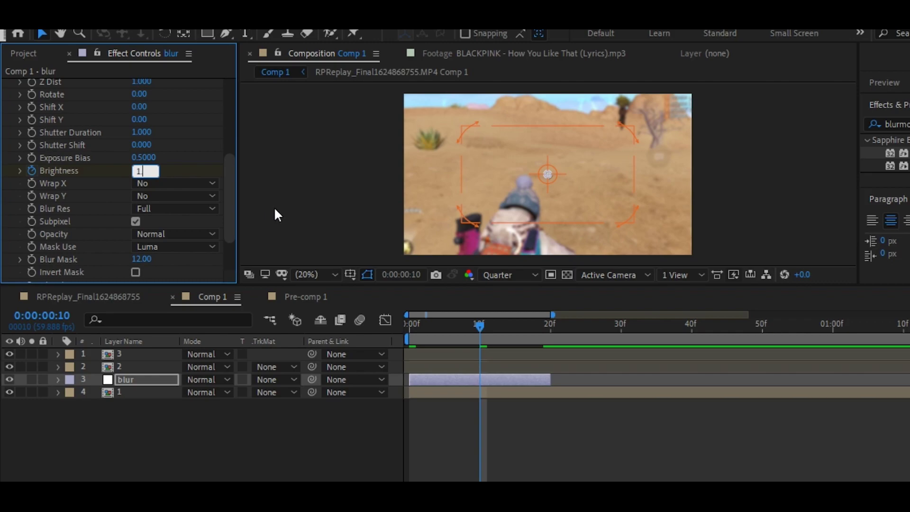
{"action": "left_click", "coordinate": [368, 201]}
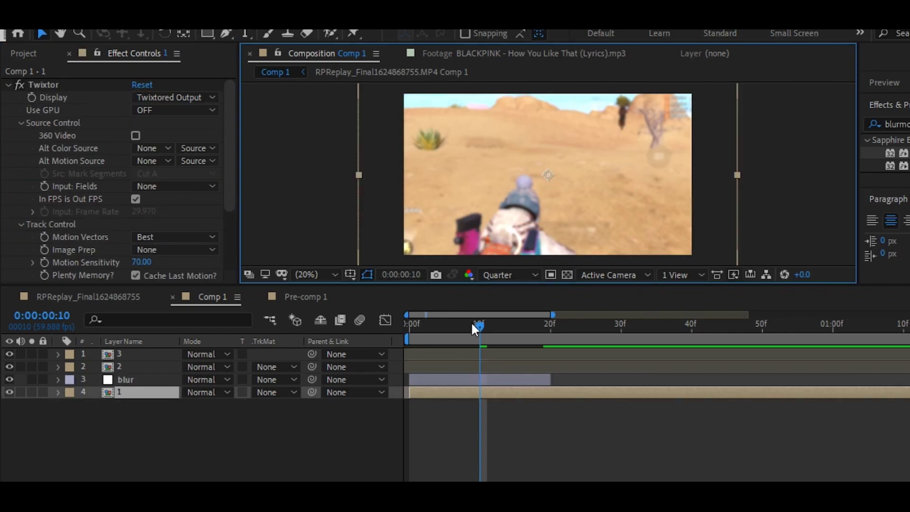
- Set the blur layer's S_BlurMoCurves Brightness to 1 at 0:00:00:19
{"action": "left_click_drag", "start_coordinate": [472, 325], "coordinate": [545, 375]}
{"action": "left_click_drag", "start_coordinate": [232, 189], "coordinate": [238, 266]}
{"action": "left_click_drag", "start_coordinate": [237, 223], "coordinate": [244, 256]}
{"action": "left_click", "coordinate": [432, 378]}
{"action": "left_click_drag", "start_coordinate": [229, 153], "coordinate": [227, 216]}
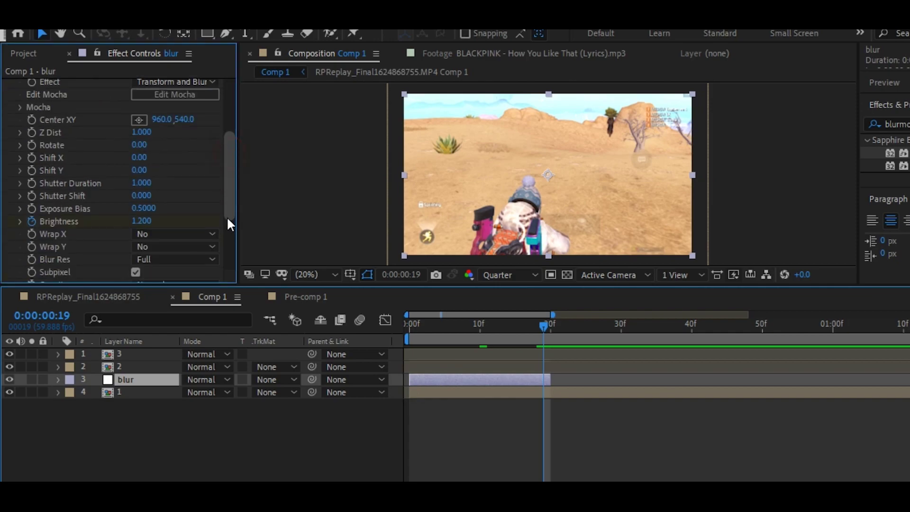
{"action": "left_click", "coordinate": [150, 191]}
{"action": "type", "text": "1"}
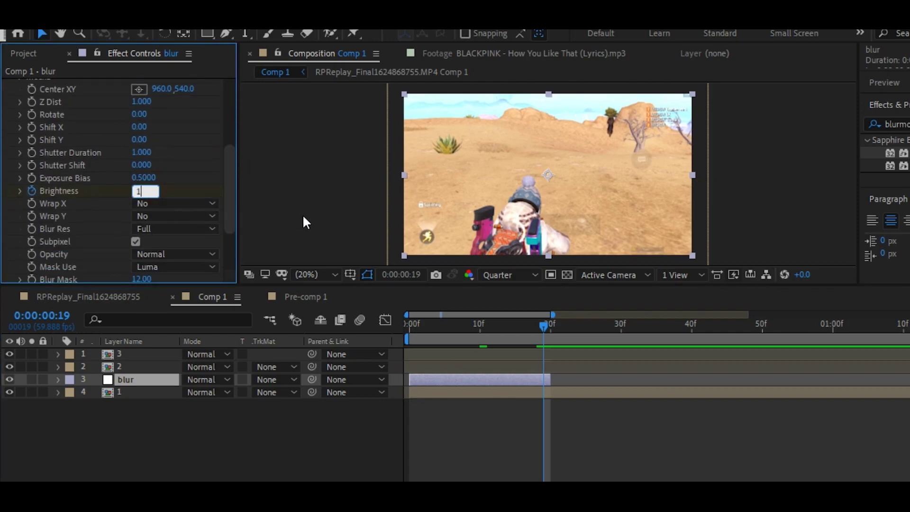
{"action": "left_click", "coordinate": [317, 213]}
- Apply Easy Ease to all Blurriness and Brightness keyframes of the blur layer
{"action": "left_click", "coordinate": [466, 375]}
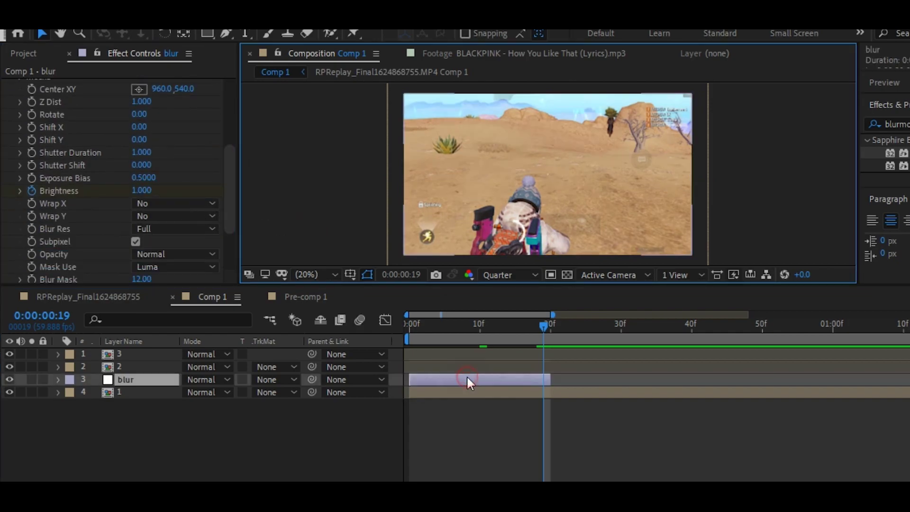
{"action": "key", "text": "u"}
{"action": "left_click_drag", "start_coordinate": [586, 393], "coordinate": [391, 443]}
{"action": "key", "text": "F9"}
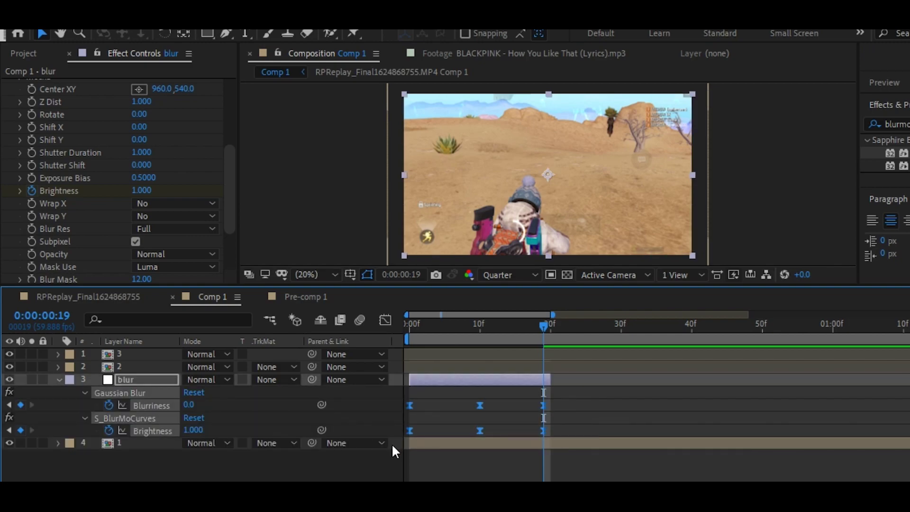
{"action": "key", "text": "u"}
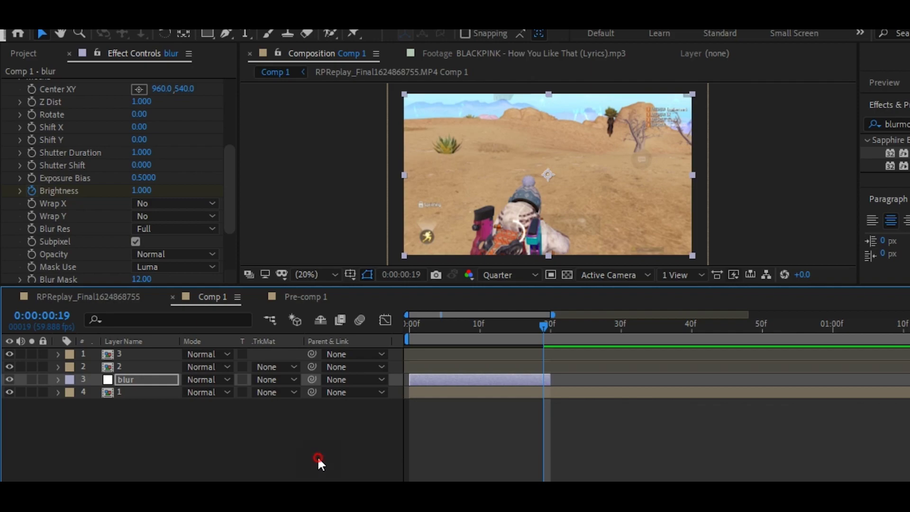
{"action": "left_click", "coordinate": [318, 456]}
- Duplicate the blur adjustment layer twice
{"action": "key", "text": "minus"}
{"action": "key", "text": "minus"}
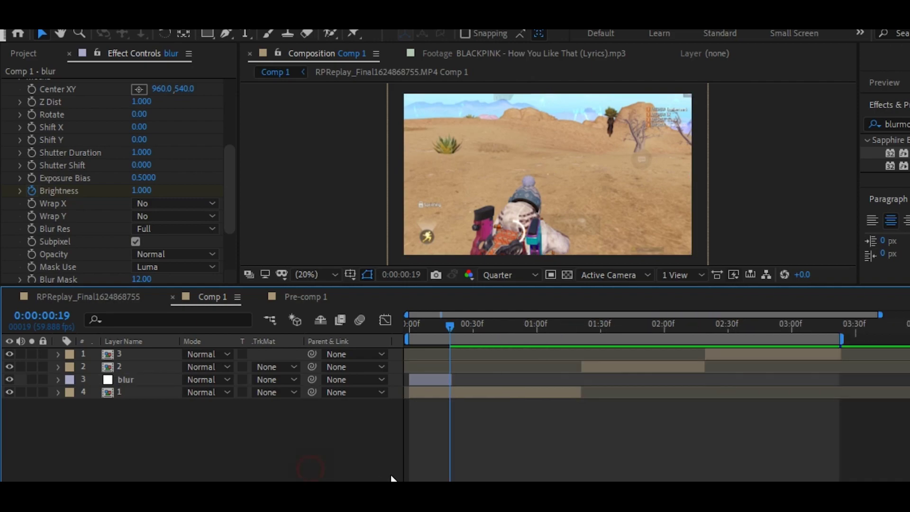
{"action": "key", "text": "equal"}
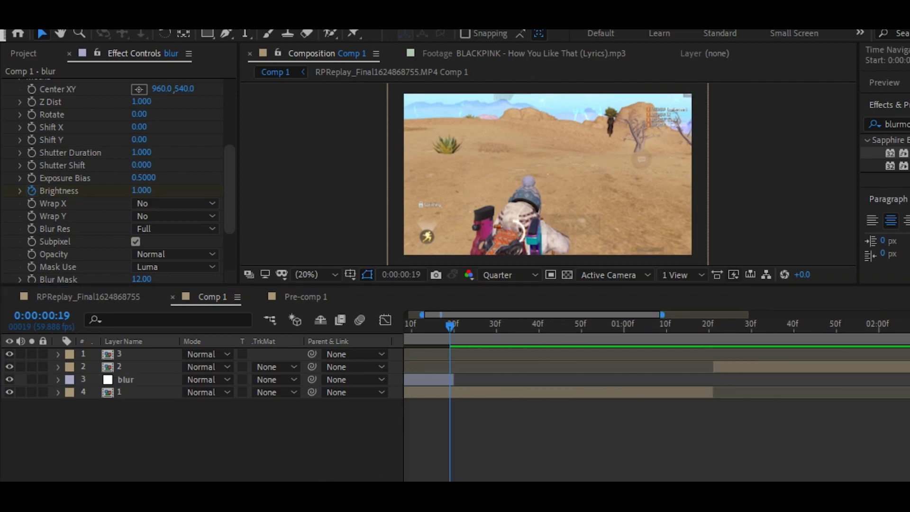
{"action": "left_click", "coordinate": [430, 381]}
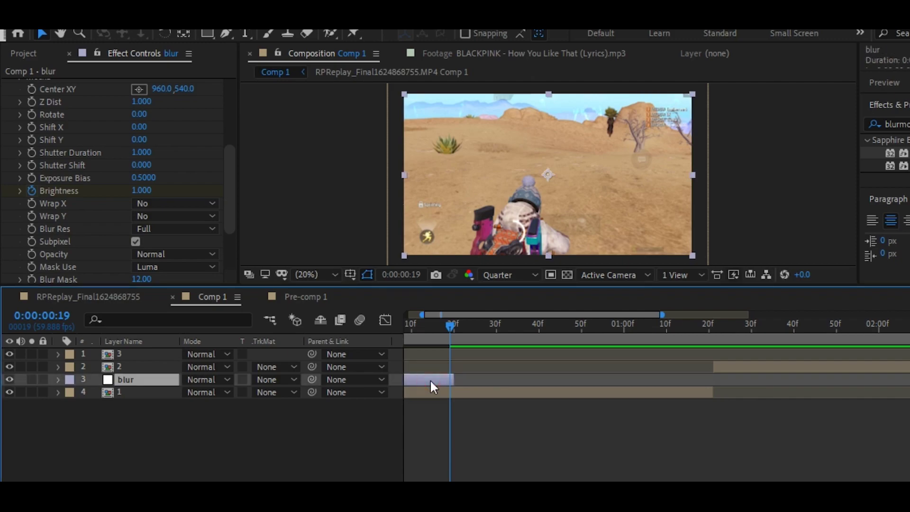
{"action": "key", "text": "ctrl+d"}
{"action": "key", "text": "ctrl+d"}
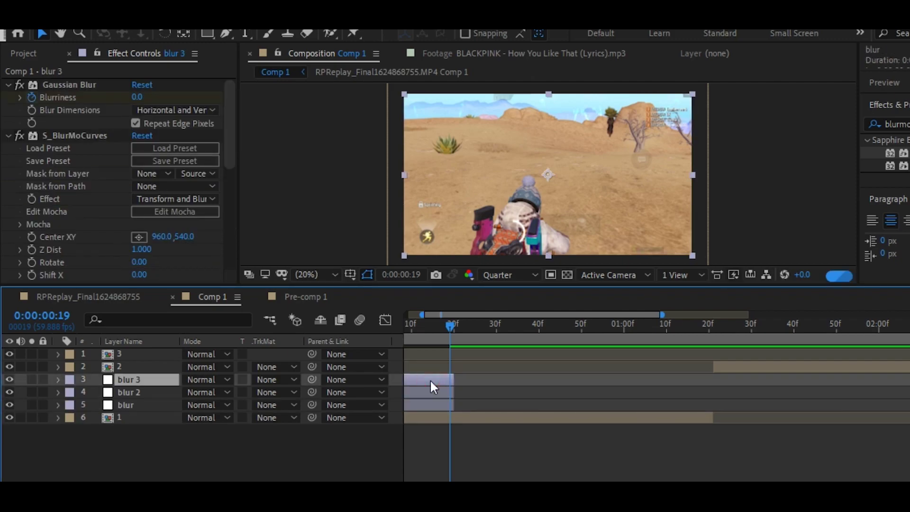
- Center the blur 3 layer on the cut between clips 1 and 2 at 0:00:01:21 and stack it above clip 2
{"action": "left_click_drag", "start_coordinate": [430, 380], "coordinate": [638, 354]}
{"action": "key", "text": "u"}
{"action": "left_click_drag", "start_coordinate": [627, 301], "coordinate": [633, 302]}
{"action": "left_click_drag", "start_coordinate": [643, 354], "coordinate": [639, 354]}
{"action": "key", "text": "u"}
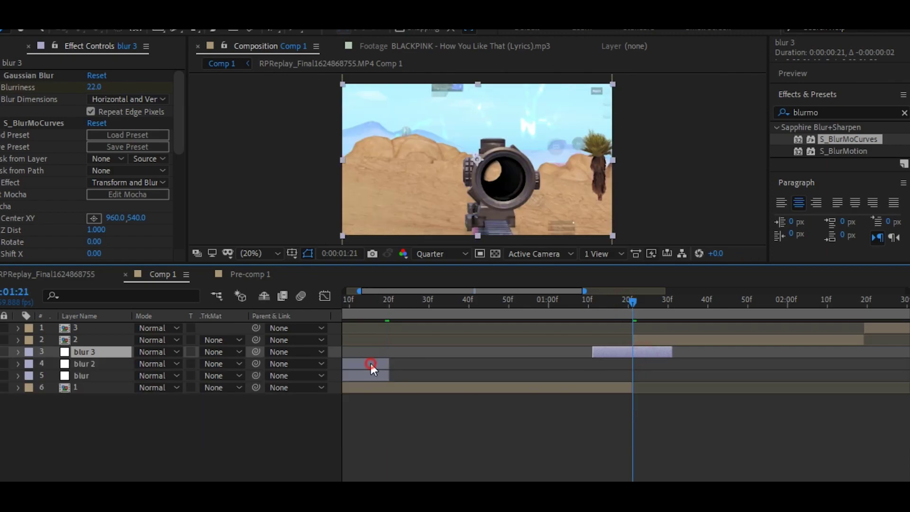
{"action": "left_click_drag", "start_coordinate": [89, 348], "coordinate": [104, 324]}
- Place the blur 2 layer above clip 3 and center its middle keyframes on the cut between clips 2 and 3
{"action": "key", "text": "minus"}
{"action": "left_click_drag", "start_coordinate": [379, 328], "coordinate": [691, 331]}
{"action": "key", "text": "u"}
{"action": "left_click", "coordinate": [702, 310]}
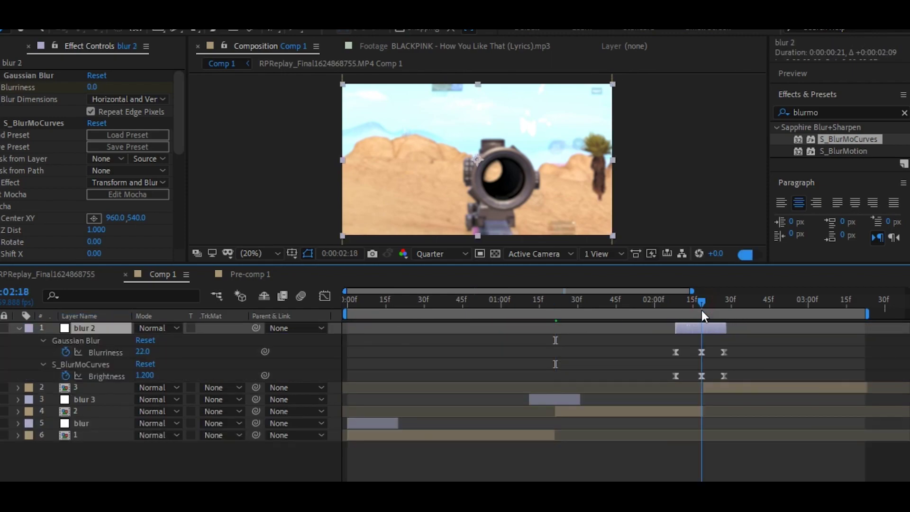
{"action": "key", "text": "Page_Down"}
{"action": "key", "text": "u"}
- Bring the original blur layer to the top of the layer stack and center it on the end of clip 3
{"action": "left_click", "coordinate": [91, 377]}
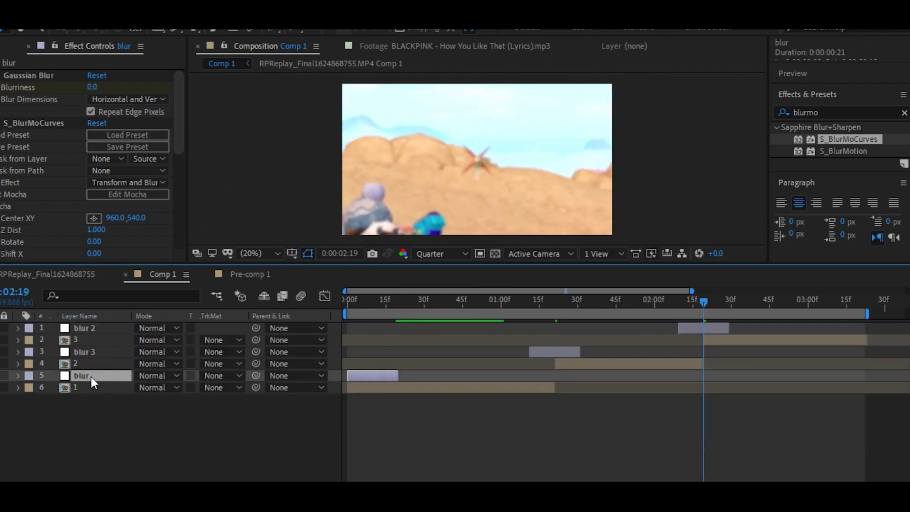
{"action": "left_click_drag", "start_coordinate": [92, 380], "coordinate": [92, 326]}
{"action": "left_click_drag", "start_coordinate": [370, 328], "coordinate": [861, 327]}
{"action": "key", "text": "u"}
{"action": "key", "text": "u"}
- Play back the composition to review the blur transitions between the clips
{"action": "left_click", "coordinate": [297, 416]}
{"action": "key", "text": "space"}
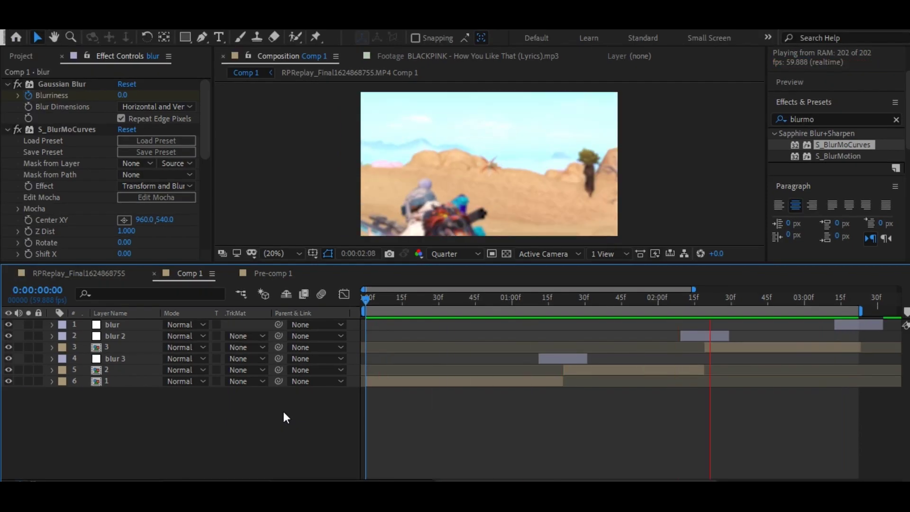
{"action": "key", "text": "space"}
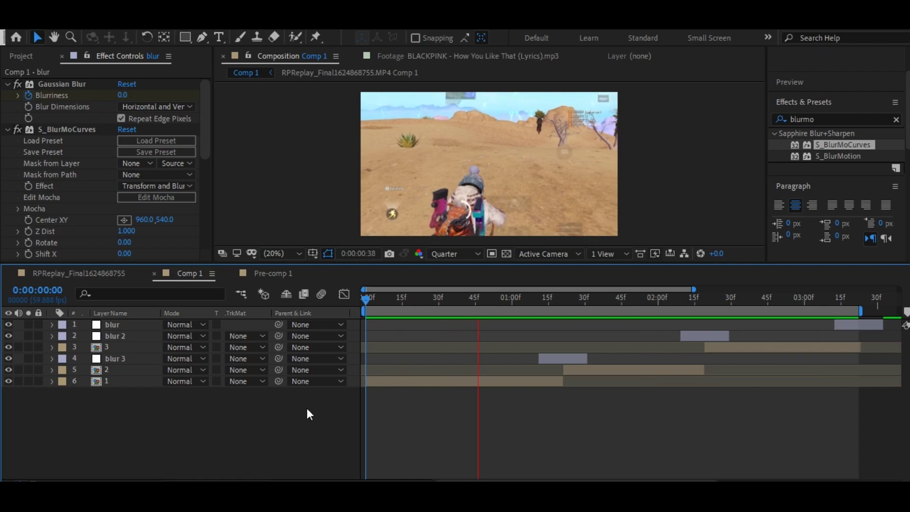
- Create a black 1920 x 1080 solid layer above all the clips
{"action": "right_click", "coordinate": [212, 421]}
{"action": "mouse_move", "coordinate": [223, 280]}
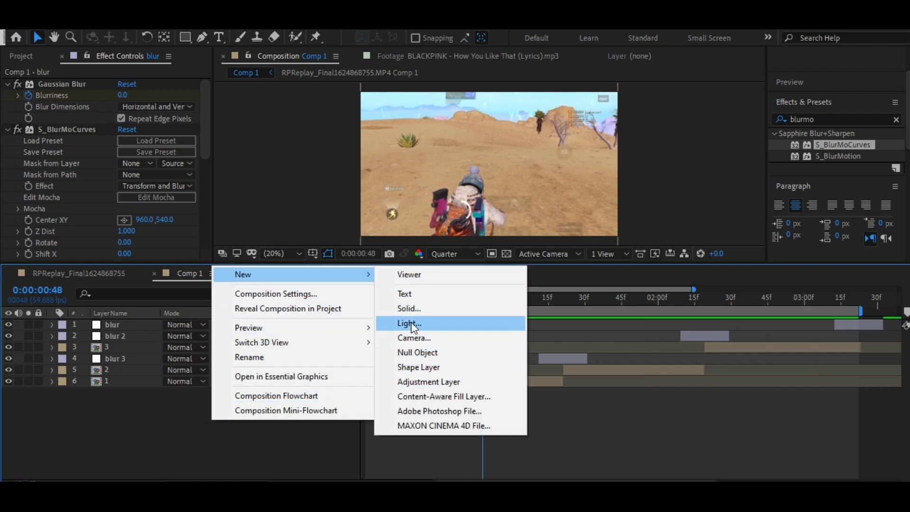
{"action": "left_click", "coordinate": [409, 308]}
{"action": "left_click", "coordinate": [378, 366]}
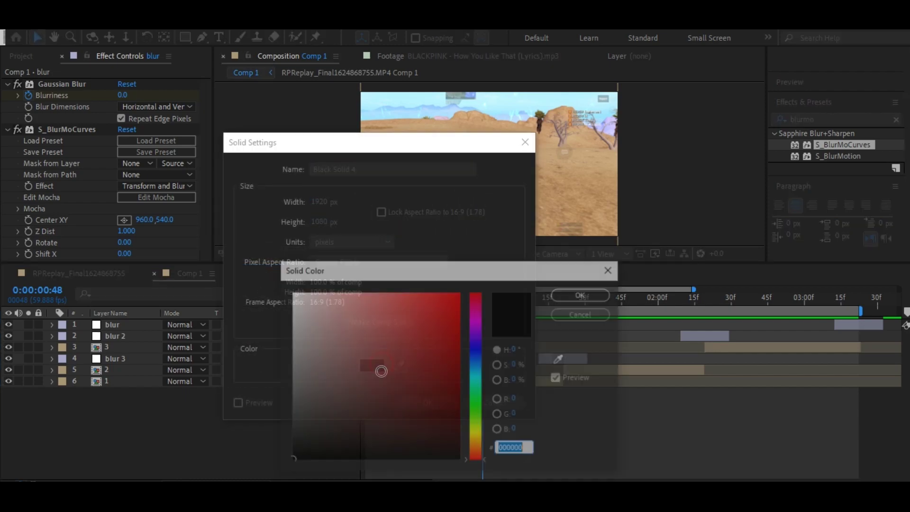
{"action": "left_click", "coordinate": [580, 296]}
{"action": "left_click", "coordinate": [432, 402]}
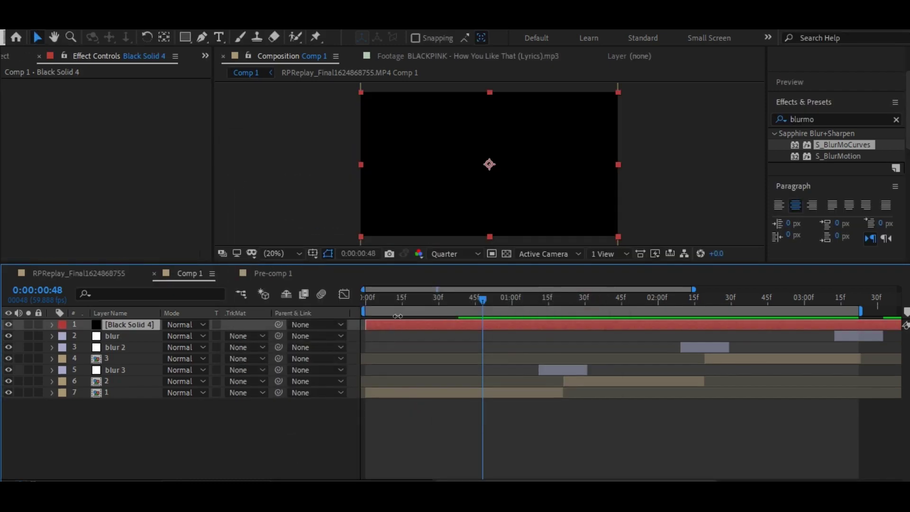
- Split the black solid at the start of clip 2, 0:00:01:21, and delete the part before it
{"action": "left_click", "coordinate": [556, 302]}
{"action": "key", "text": "Page_Down"}
{"action": "key", "text": "Page_Down"}
{"action": "key", "text": "Page_Down"}
{"action": "key", "text": "ctrl+shift+d"}
{"action": "left_click", "coordinate": [539, 335]}
{"action": "key", "text": "Delete"}
- Trim the black solid's end to the end of clip 2 and return to the solid's first frame
{"action": "left_click", "coordinate": [704, 302]}
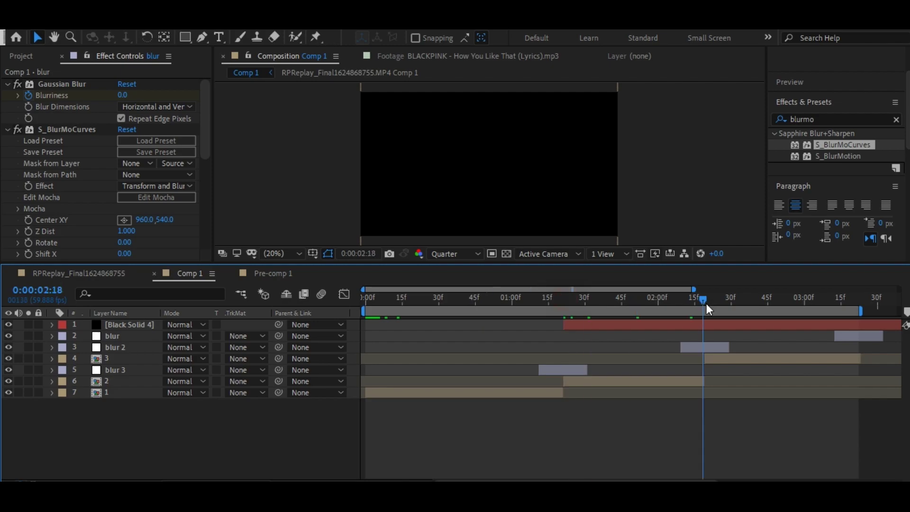
{"action": "left_click", "coordinate": [709, 325]}
{"action": "key", "text": "alt+bracketright"}
{"action": "key", "text": "i"}
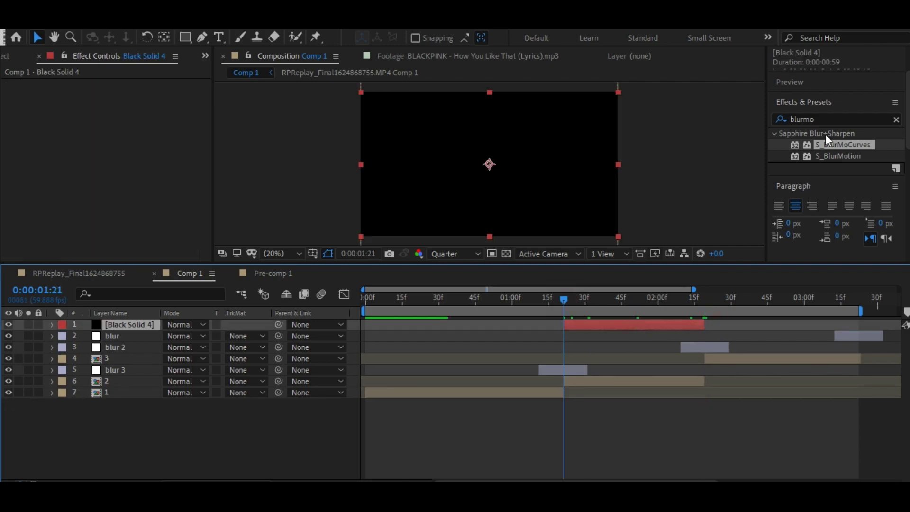
- Search the effects for "cc jaw" and apply CC Jaws to the black solid
{"action": "left_click", "coordinate": [825, 120]}
{"action": "type", "text": "cc jaw"}
{"action": "left_click_drag", "start_coordinate": [824, 144], "coordinate": [634, 329]}
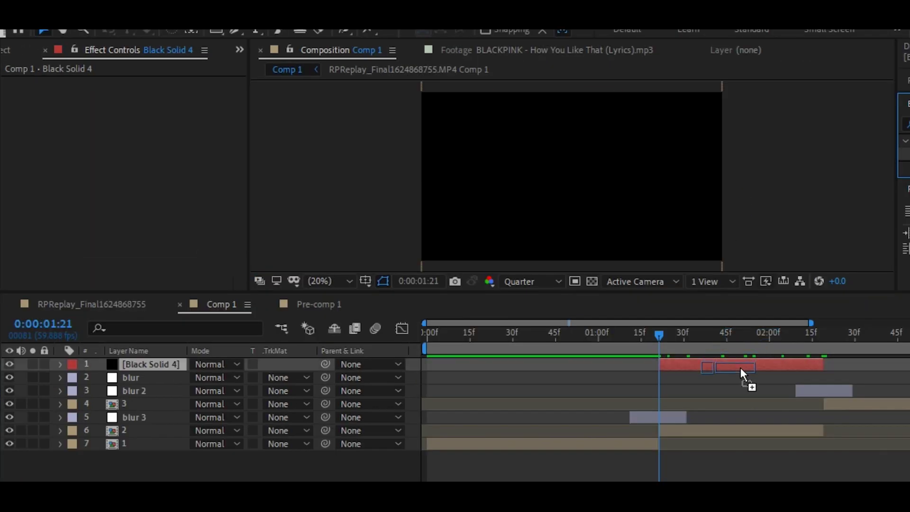
{"action": "left_click_drag", "start_coordinate": [740, 369], "coordinate": [740, 368]}
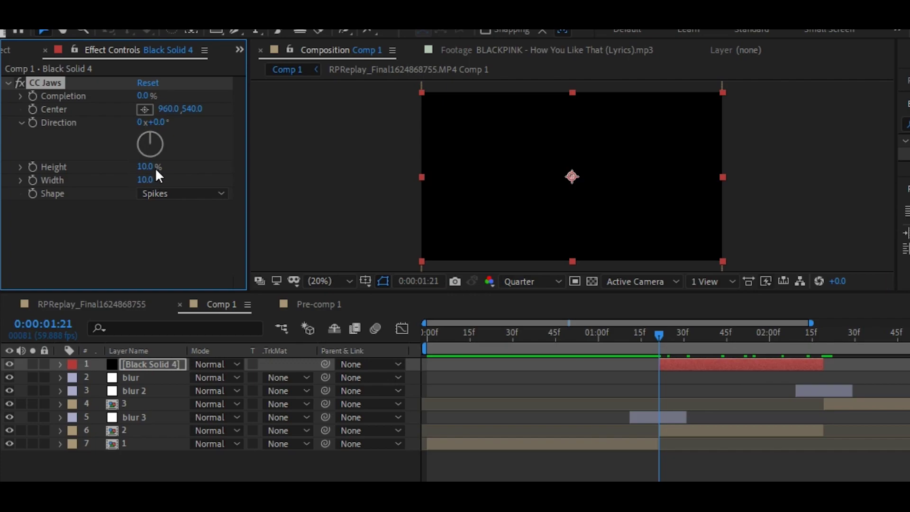
- Set the CC Jaws Height to 0% and keyframe its Completion at 100% on 0:00:01:21
{"action": "type", "text": "0"}
{"action": "left_click", "coordinate": [163, 228]}
{"action": "left_click", "coordinate": [142, 95]}
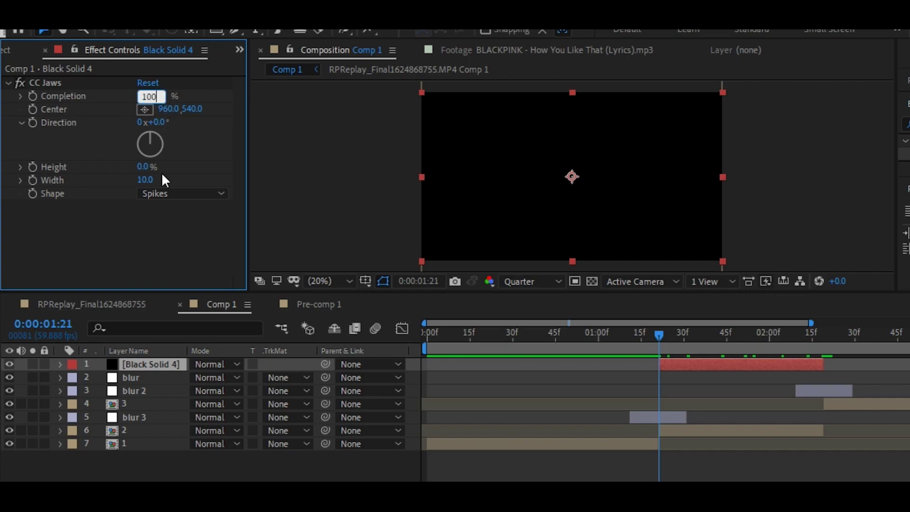
{"action": "left_click", "coordinate": [165, 225]}
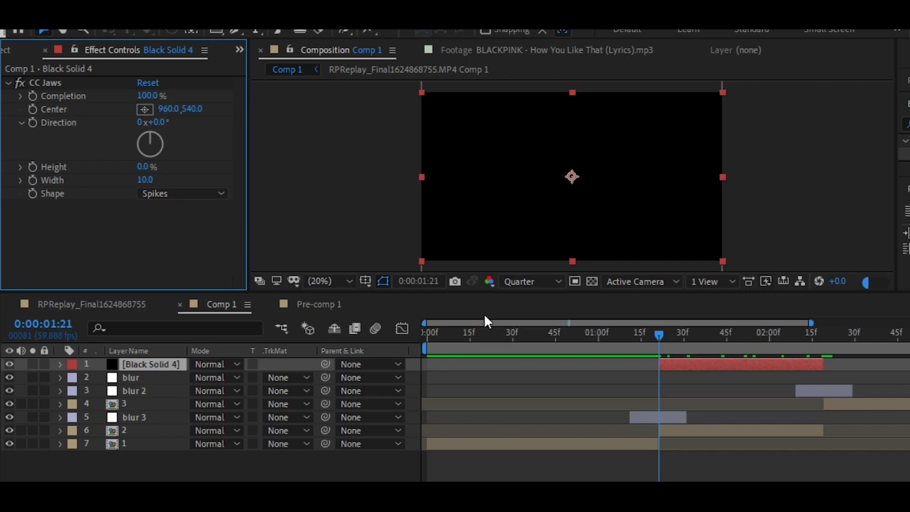
{"action": "left_click", "coordinate": [32, 95]}
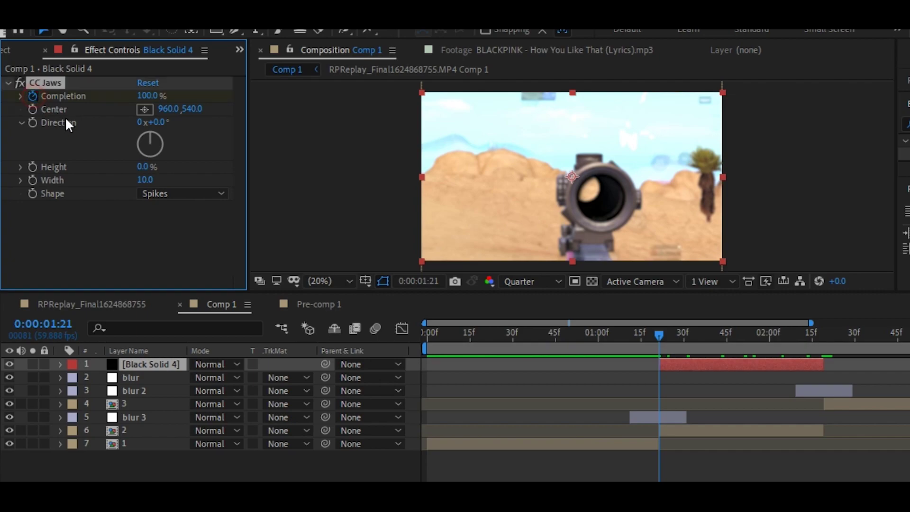
- Set the CC Jaws Completion to 70% at 0:00:01:35
{"action": "left_click_drag", "start_coordinate": [660, 333], "coordinate": [699, 348]}
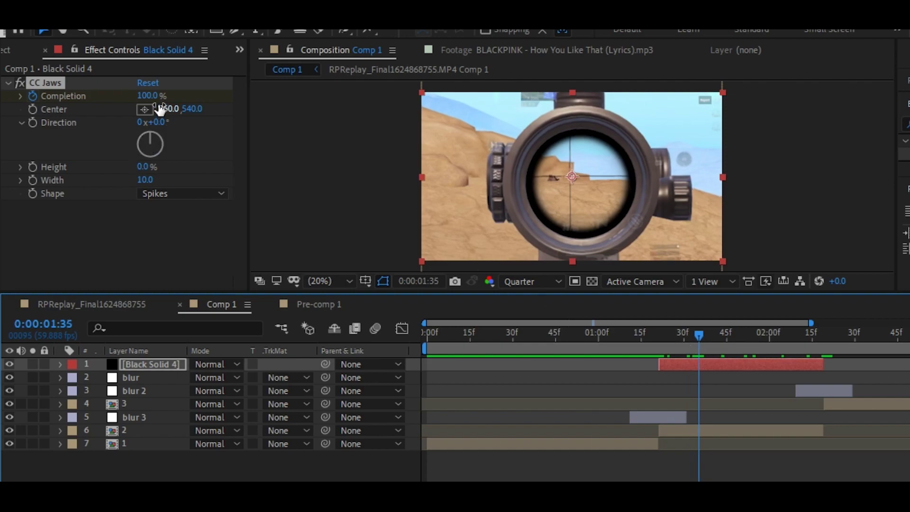
{"action": "left_click", "coordinate": [146, 95]}
{"action": "type", "text": "70"}
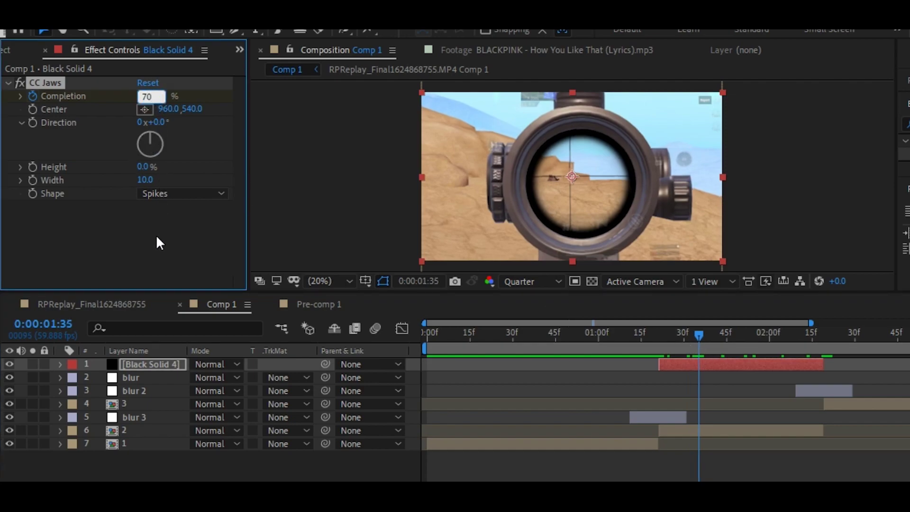
{"action": "key", "text": "Return"}
{"action": "key", "text": "u"}
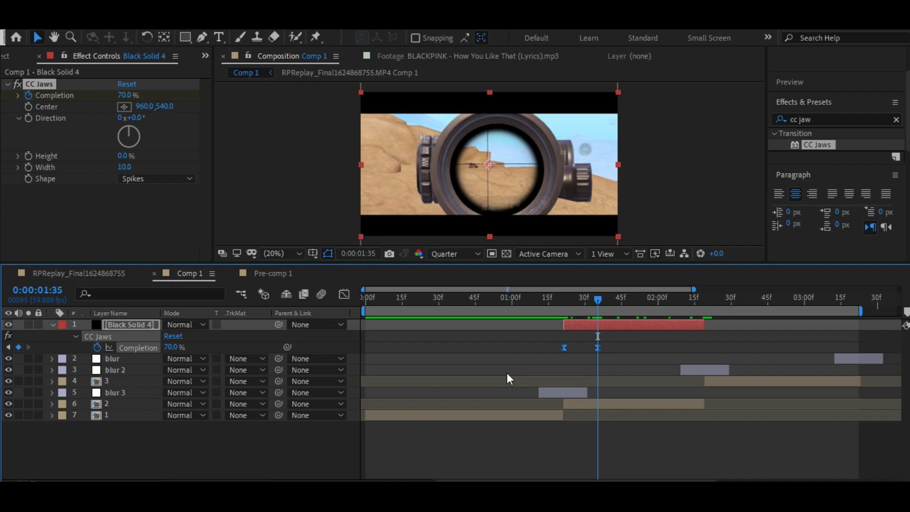
- Play back the composition to review the black bar animation, and show the whole timeline
{"action": "key", "text": "space"}
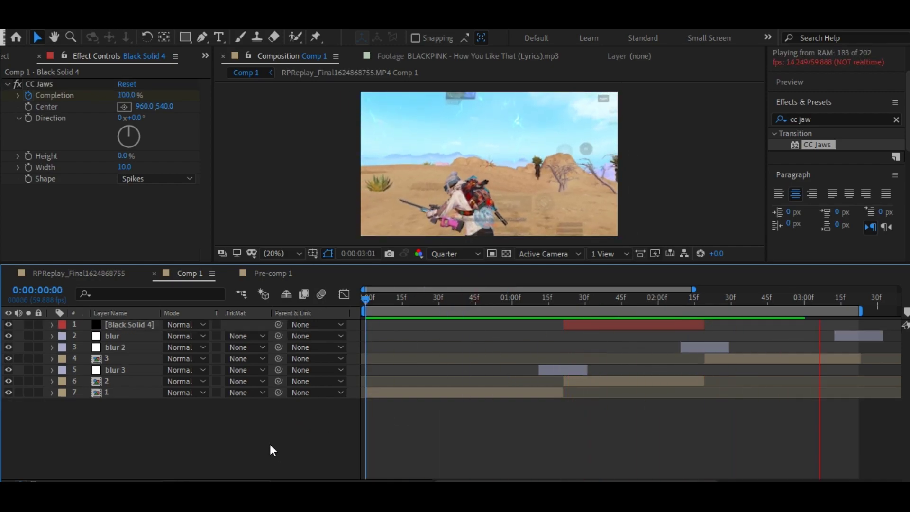
{"action": "left_click_drag", "start_coordinate": [450, 299], "coordinate": [398, 324]}
{"action": "left_click_drag", "start_coordinate": [693, 289], "coordinate": [900, 289]}
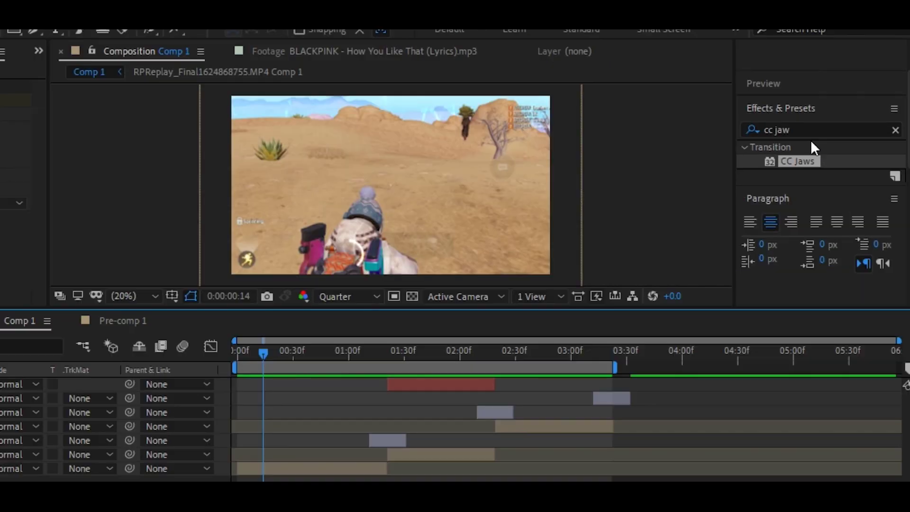
- Search the effects for "motion tile" and apply Motion Tile to clip layer 3
{"action": "left_click_drag", "start_coordinate": [821, 120], "coordinate": [762, 119]}
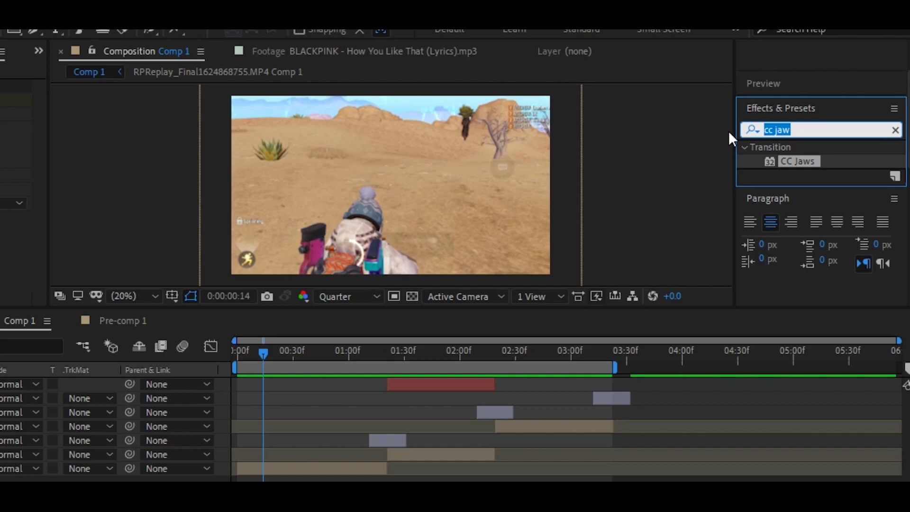
{"action": "type", "text": "motion tile"}
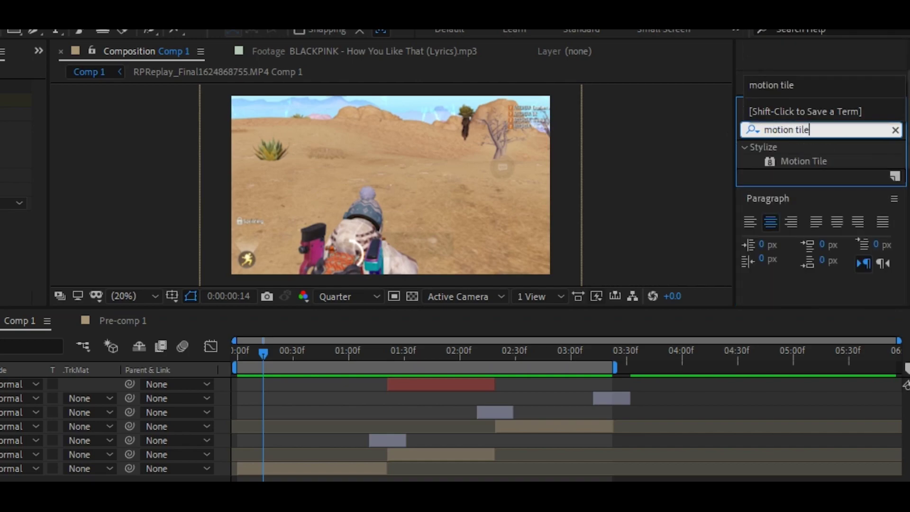
{"action": "left_click", "coordinate": [796, 161]}
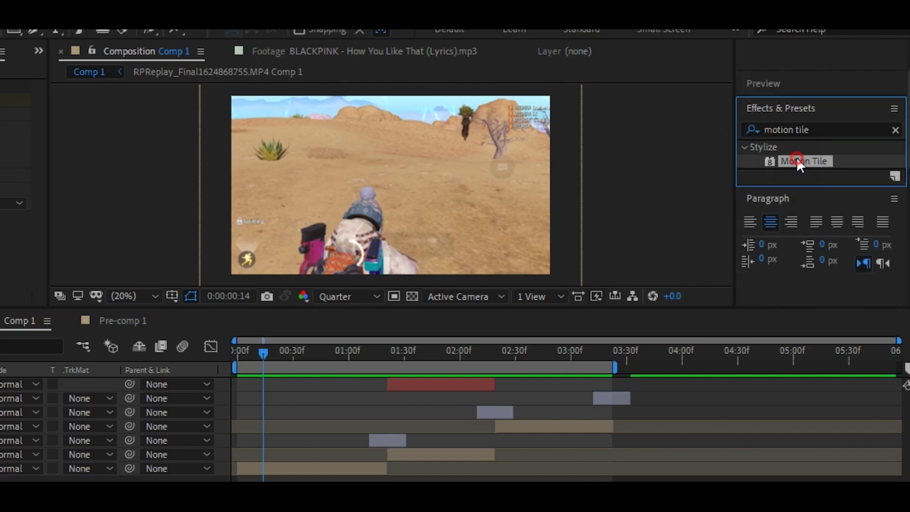
{"action": "left_click_drag", "start_coordinate": [806, 161], "coordinate": [533, 432]}
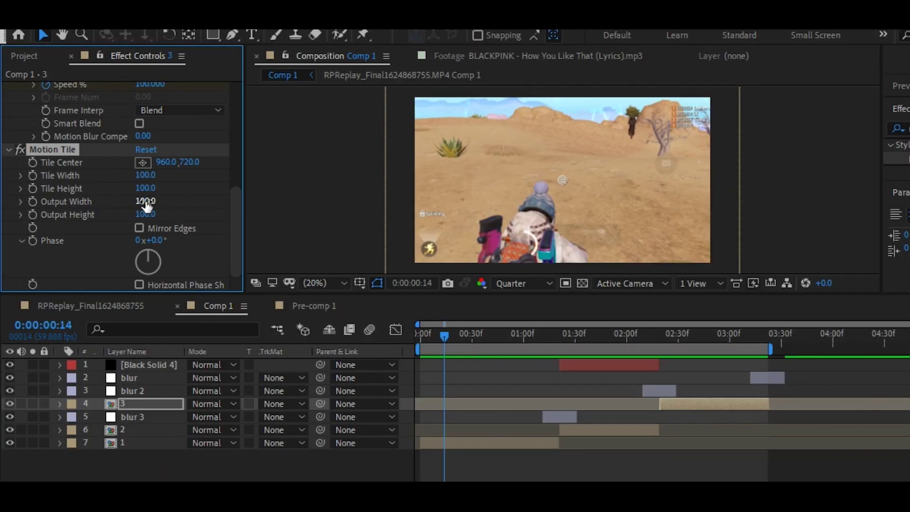
- Set the Motion Tile Output Width and Output Height to 500 and enable Mirror Edges
{"action": "left_click", "coordinate": [126, 182]}
{"action": "type", "text": "500"}
{"action": "left_click", "coordinate": [144, 217]}
{"action": "key", "text": "Return"}
{"action": "left_click", "coordinate": [139, 228]}
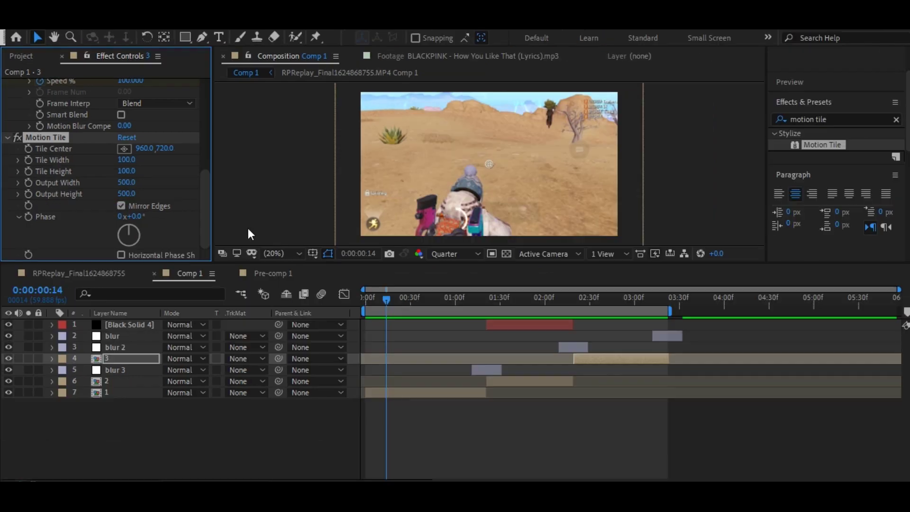
- Go to the start of clip layer 3, search the effects for "warp", and apply the Distort Warp effect to that layer
{"action": "left_click", "coordinate": [599, 357]}
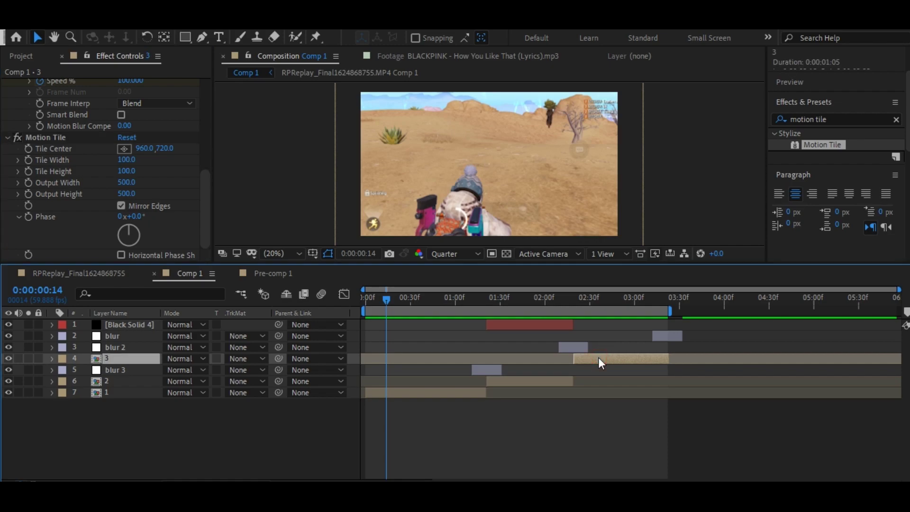
{"action": "key", "text": "i"}
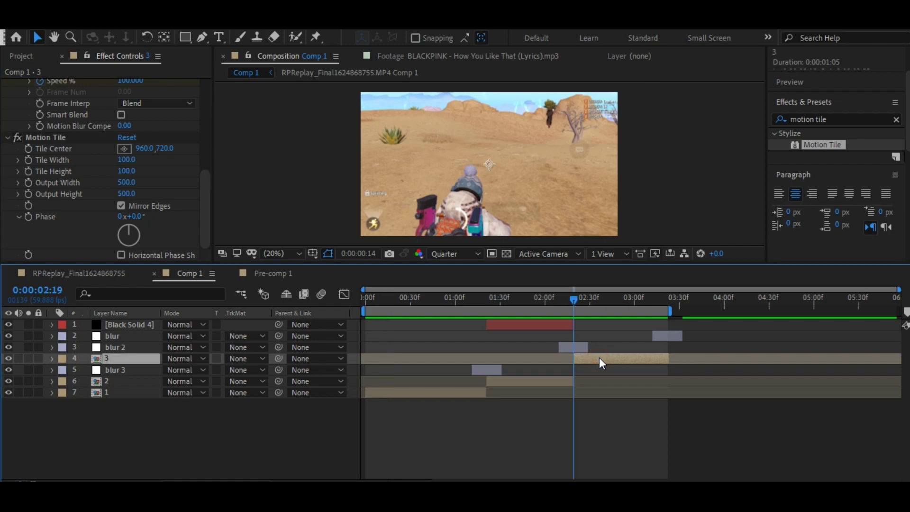
{"action": "left_click", "coordinate": [836, 121]}
{"action": "key", "text": "ctrl+a"}
{"action": "type", "text": "warp"}
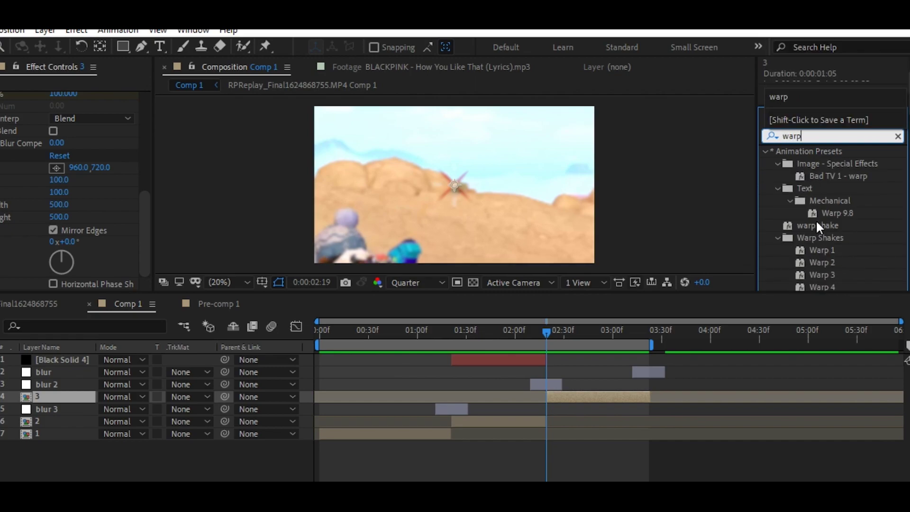
{"action": "scroll", "coordinate": [815, 220], "scroll_direction": "down", "scroll_amount": 5}
{"action": "left_click", "coordinate": [815, 152]}
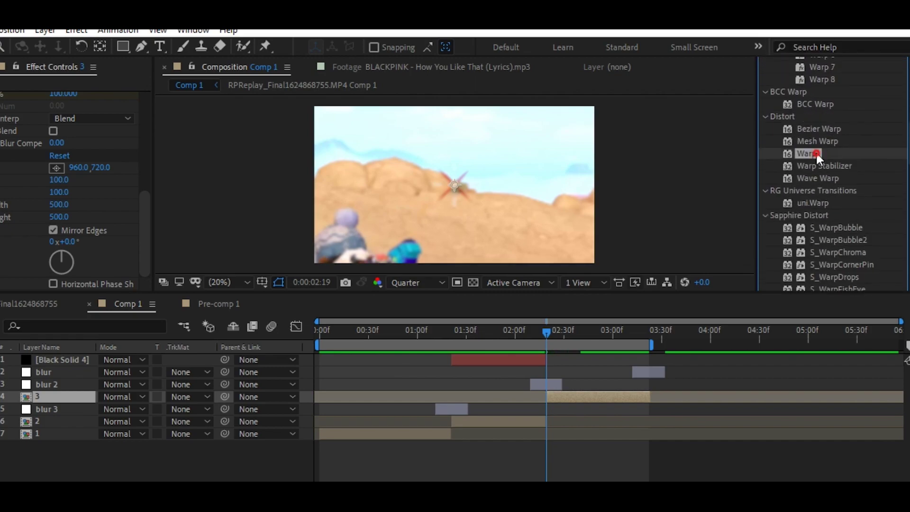
{"action": "left_click_drag", "start_coordinate": [808, 150], "coordinate": [583, 396]}
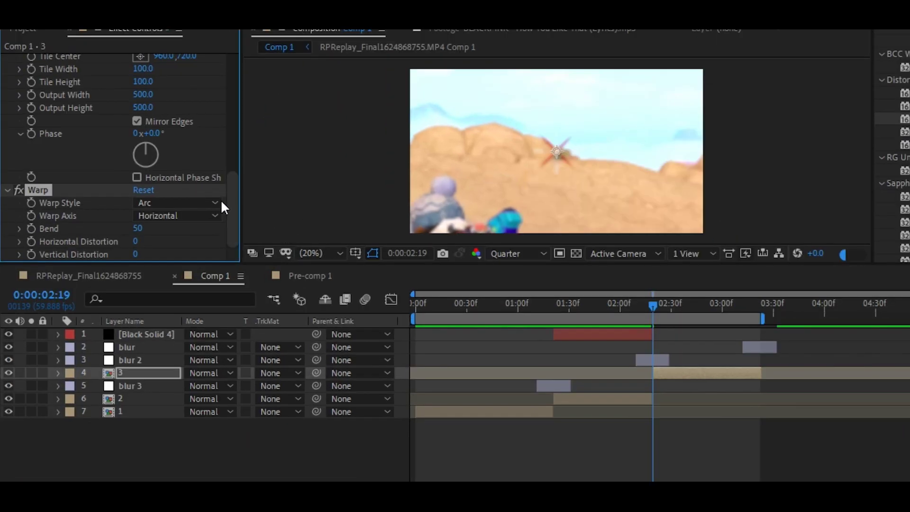
- Set the Warp Style to Squeeze and keyframe its Bend at 0 on 0:00:02:19
{"action": "left_click", "coordinate": [142, 256]}
{"action": "left_click", "coordinate": [191, 204]}
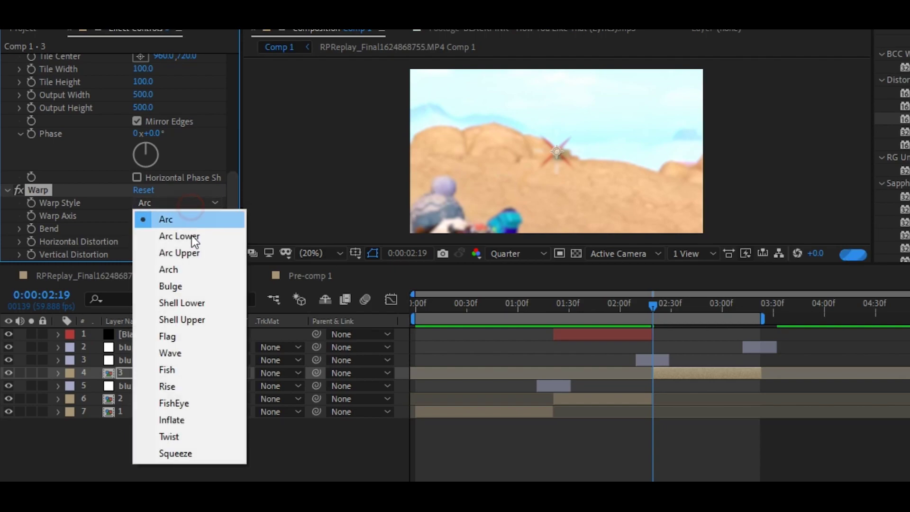
{"action": "left_click", "coordinate": [185, 454]}
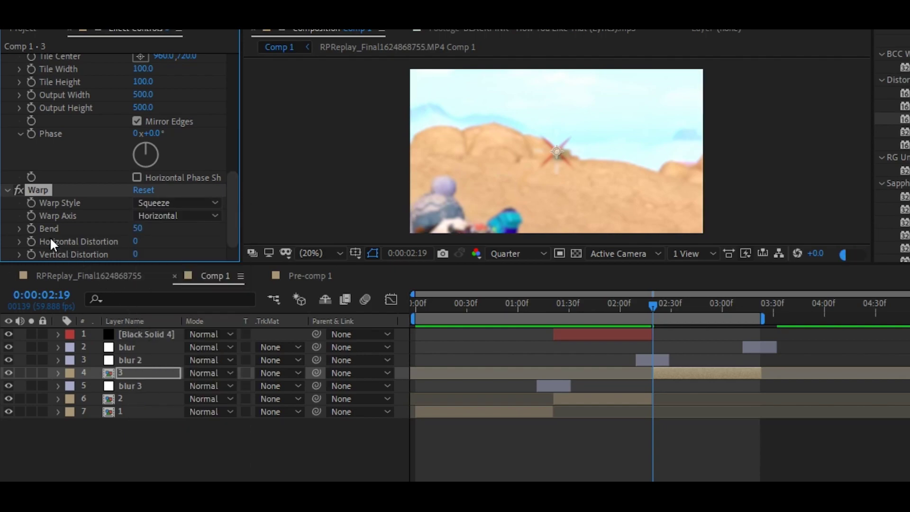
{"action": "left_click", "coordinate": [30, 227]}
{"action": "left_click", "coordinate": [139, 230]}
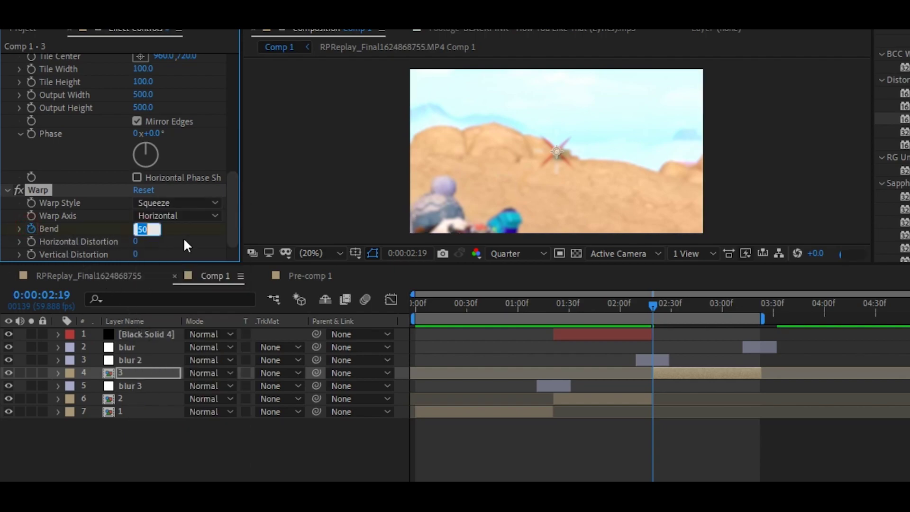
{"action": "type", "text": "0"}
{"action": "left_click", "coordinate": [329, 185]}
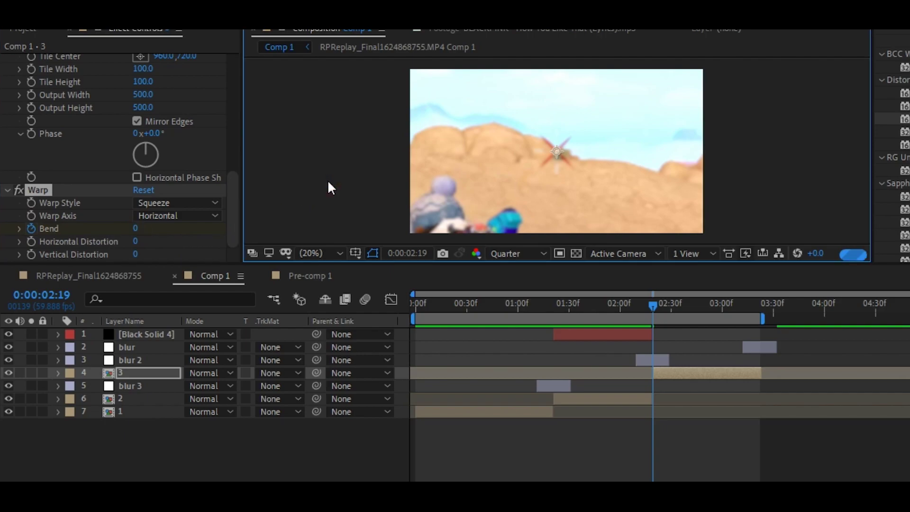
- Set the Warp Bend to -10 at 0:00:02:32
{"action": "key", "text": "equal"}
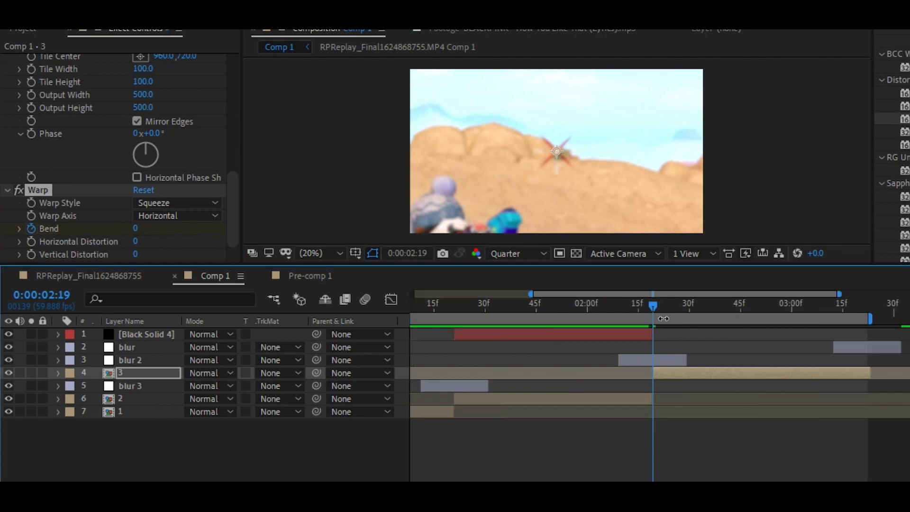
{"action": "left_click_drag", "start_coordinate": [655, 303], "coordinate": [697, 307]}
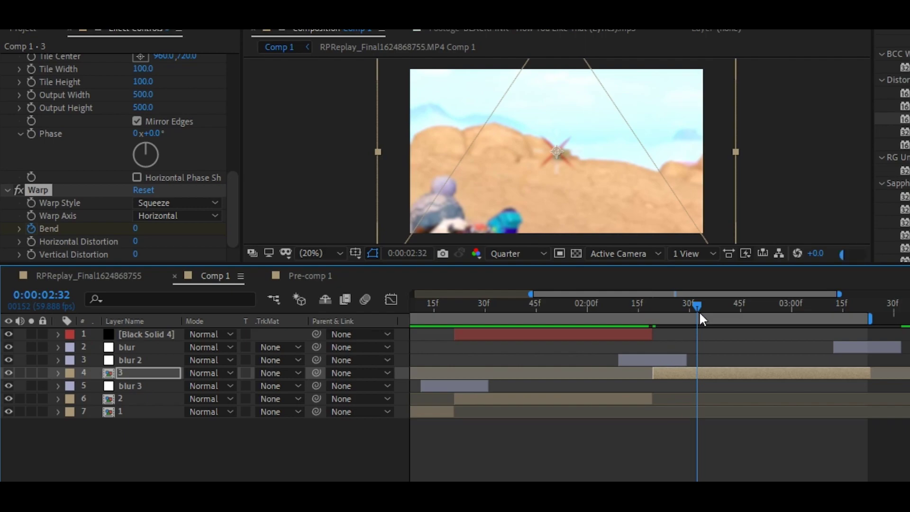
{"action": "left_click", "coordinate": [135, 229]}
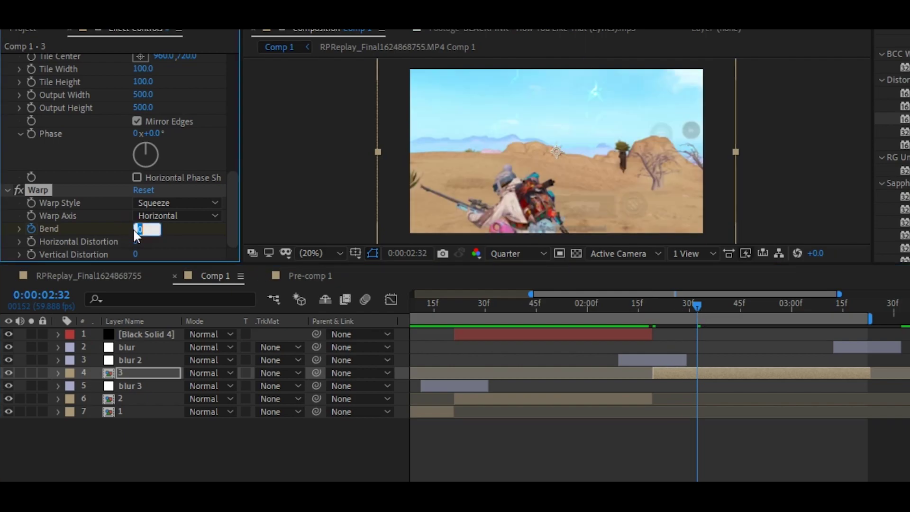
{"action": "type", "text": "-10"}
{"action": "left_click", "coordinate": [287, 210]}
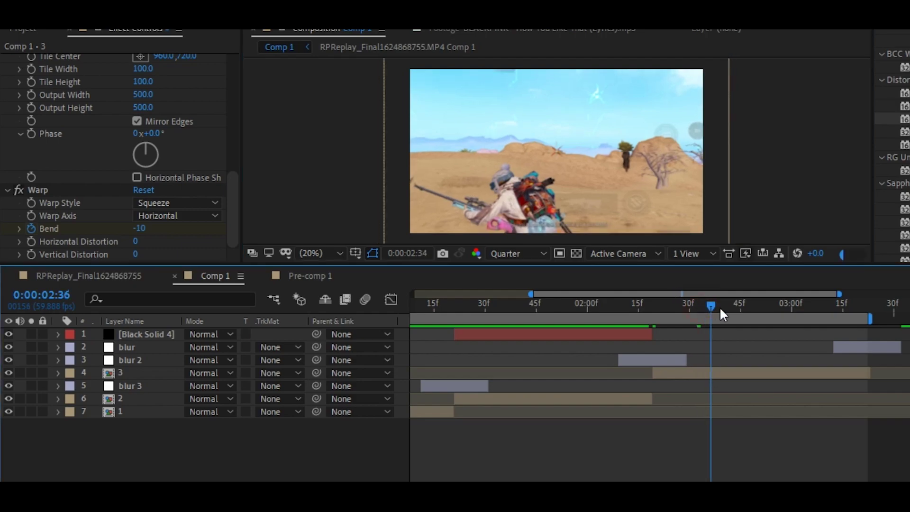